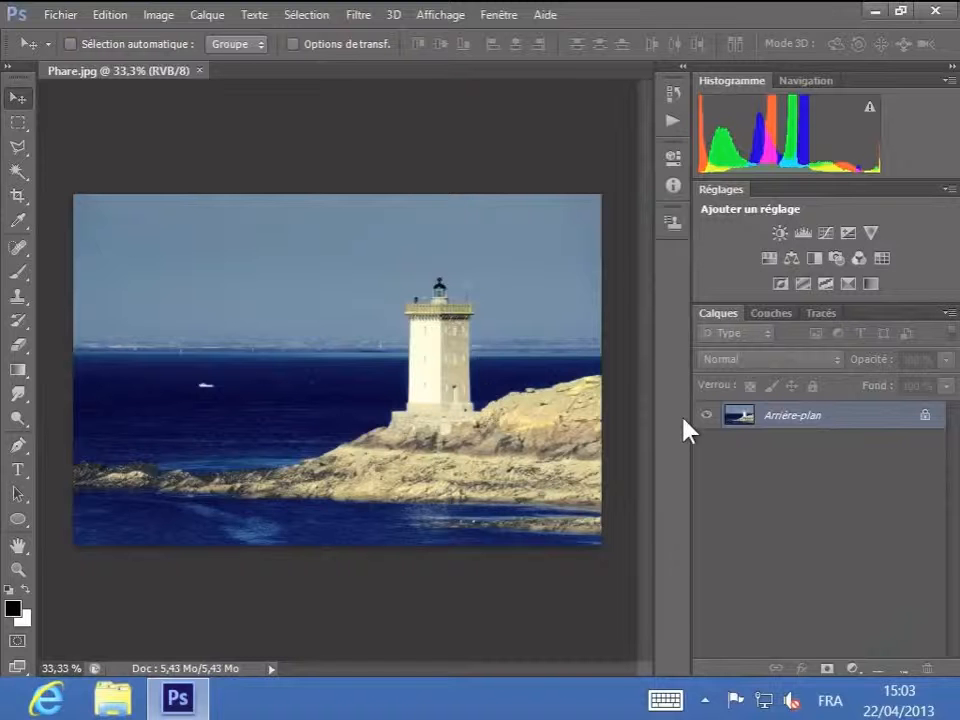
Duplicate the Arrière-plan layer as Arrière-plan copie within Phare.jpg and hide the original layer.
{"action": "right_click", "coordinate": [840, 421]}
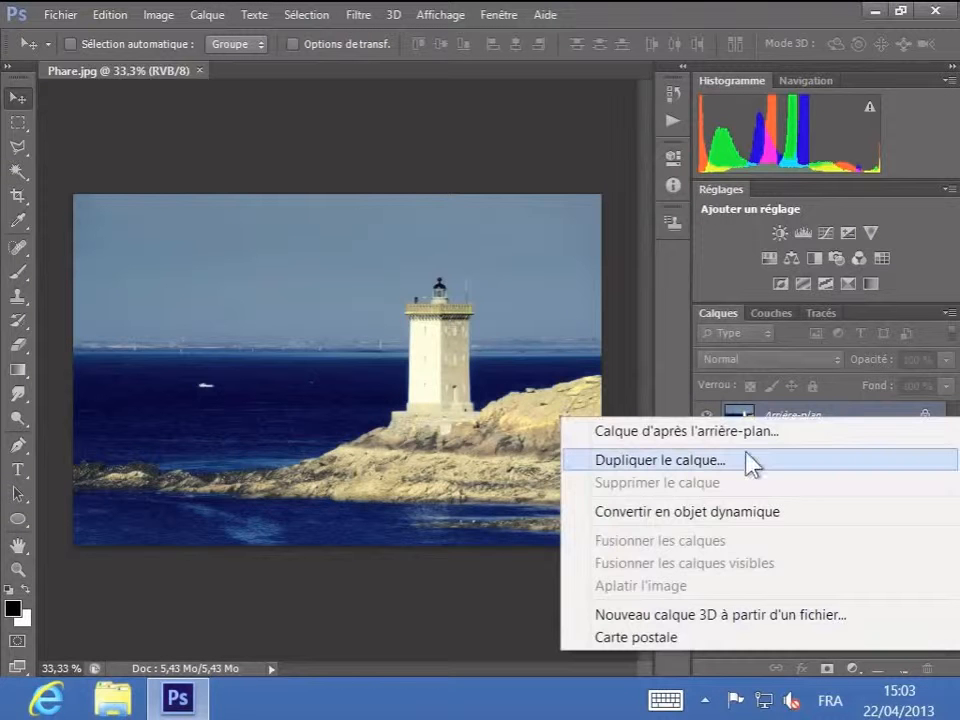
{"action": "left_click", "coordinate": [705, 462]}
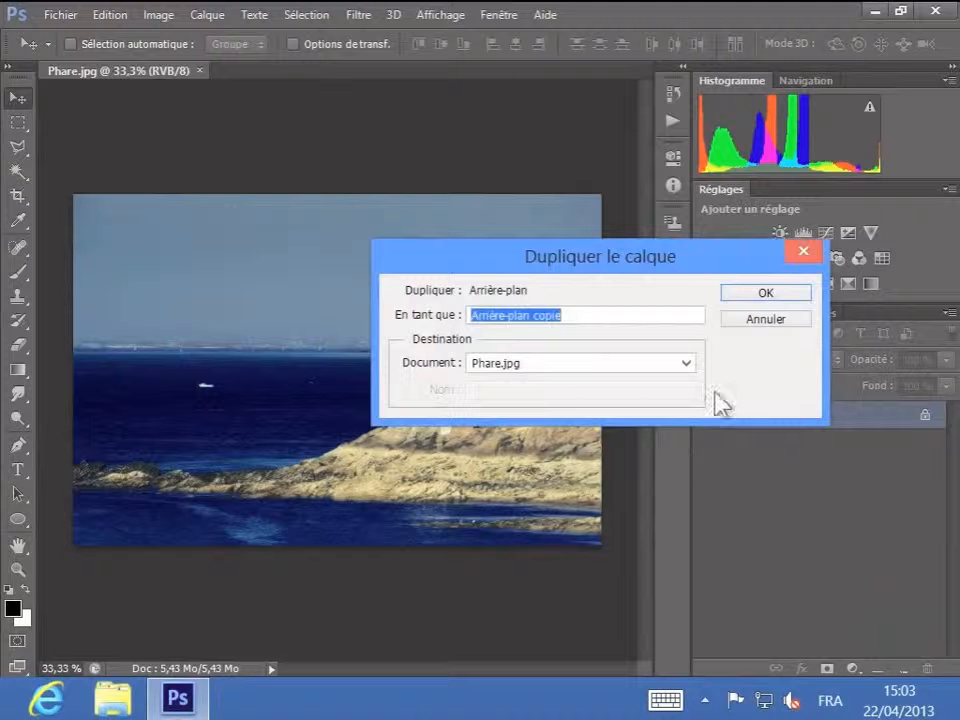
{"action": "left_click", "coordinate": [744, 294]}
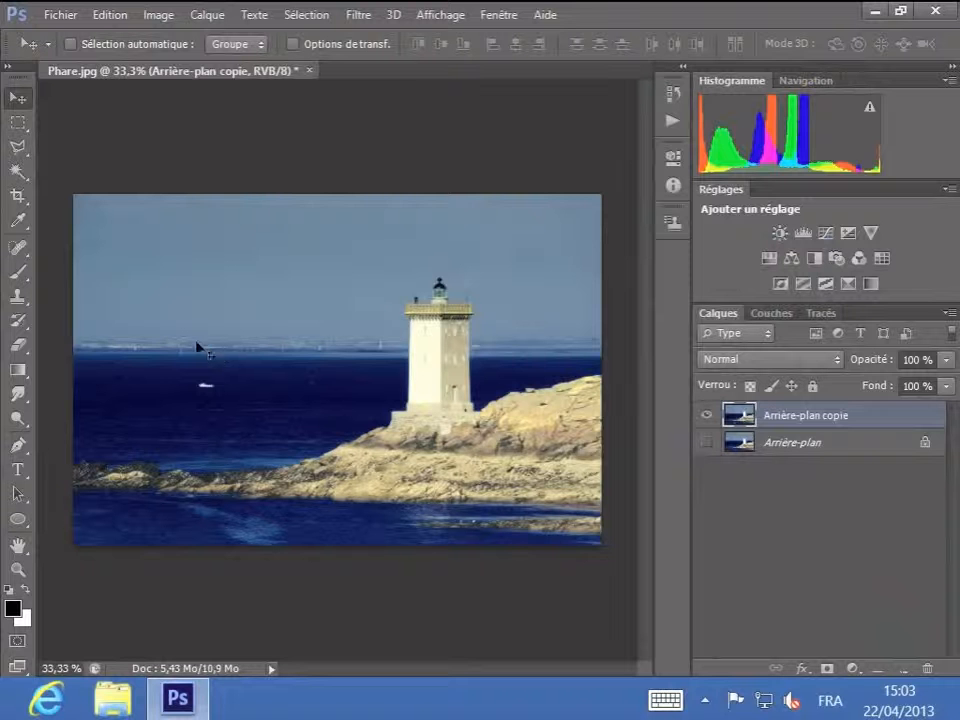
Activate the Content-Aware Move tool to work on the lighthouse in the copied layer.
{"action": "left_click", "coordinate": [18, 250]}
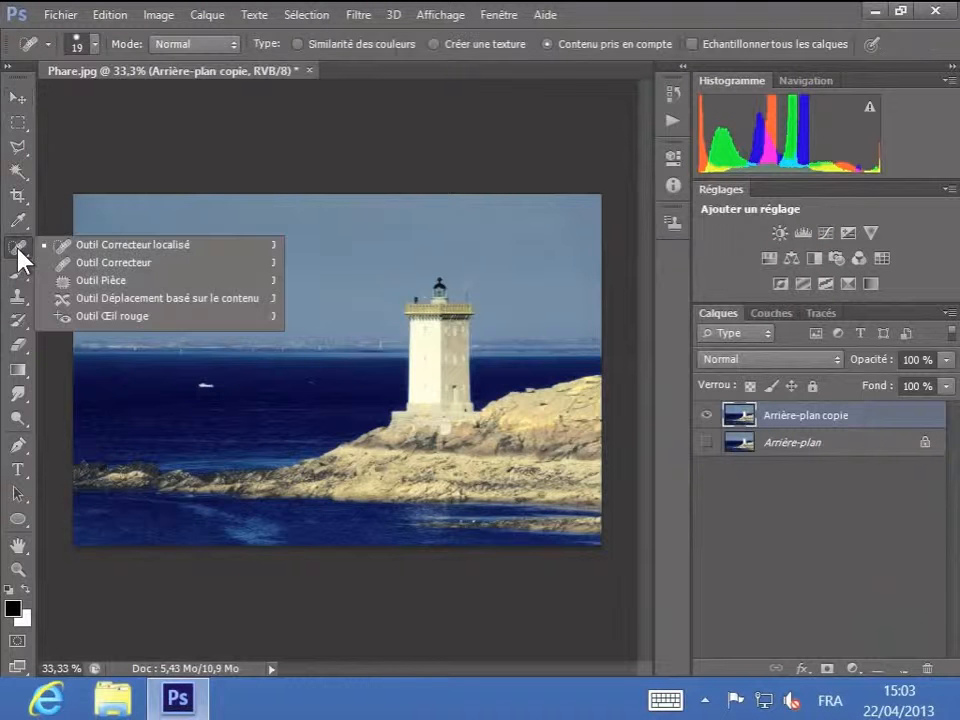
{"action": "left_click", "coordinate": [106, 300]}
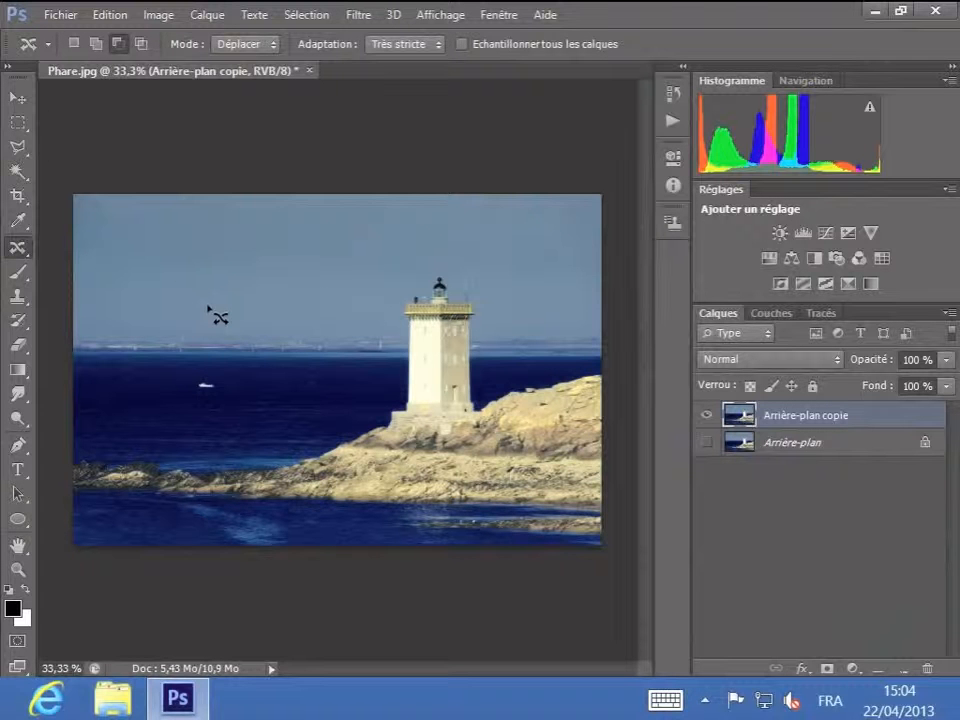
{"action": "left_click", "coordinate": [441, 15]}
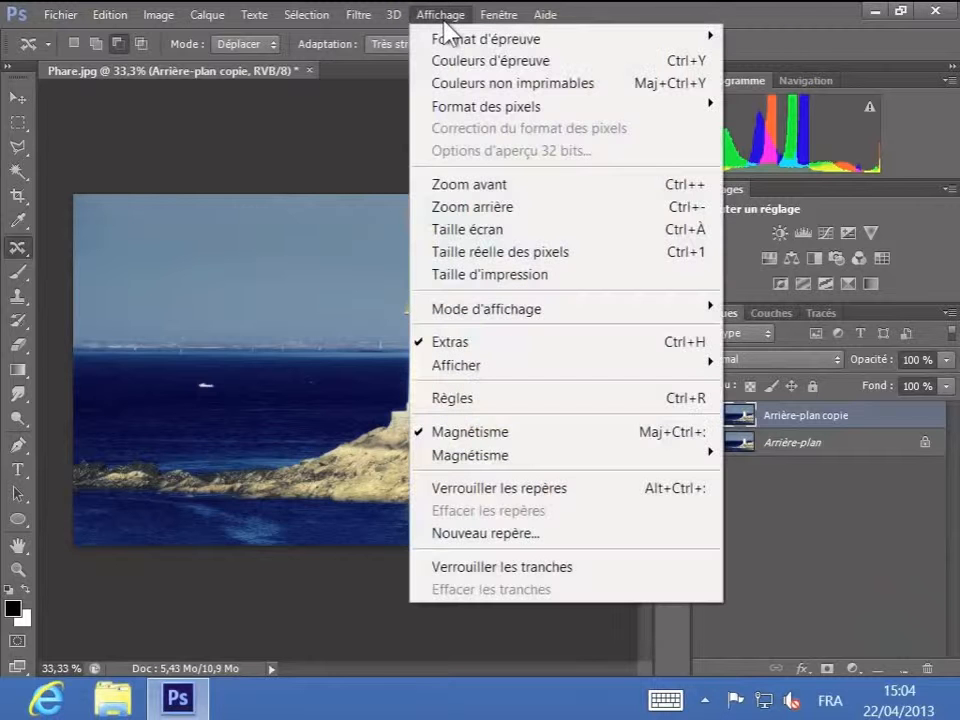
{"action": "left_click", "coordinate": [463, 184]}
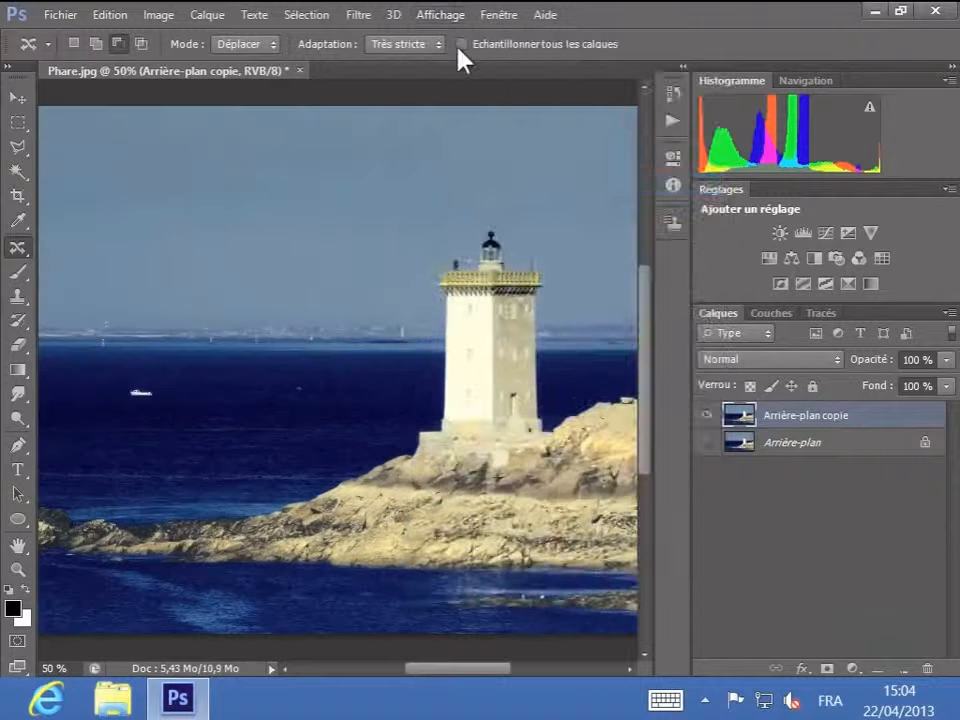
{"action": "left_click", "coordinate": [441, 15]}
{"action": "left_click", "coordinate": [495, 184]}
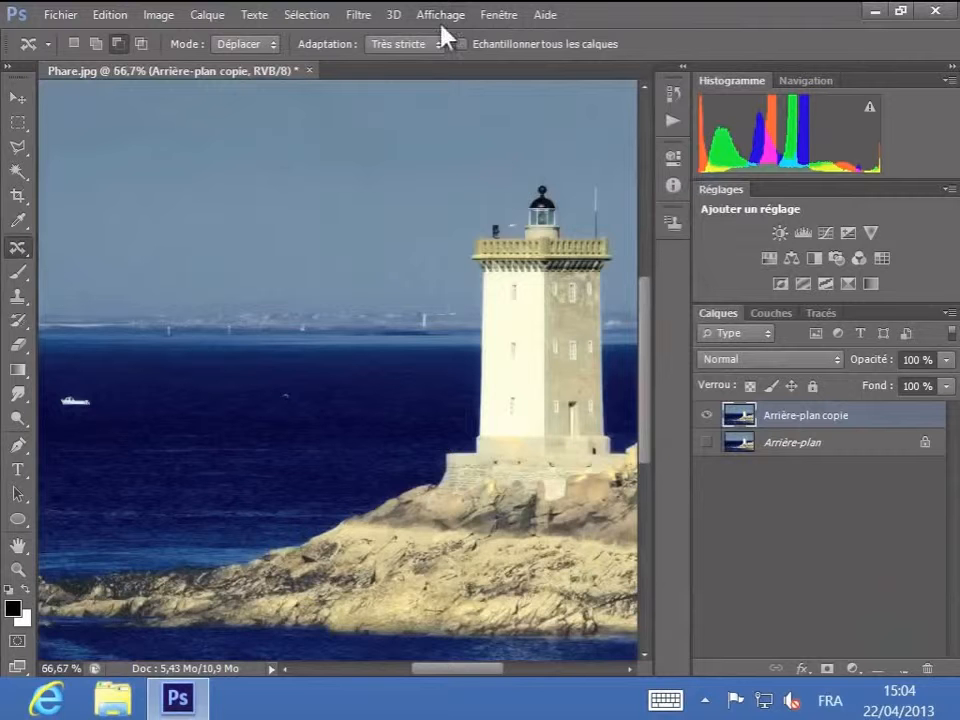
{"action": "left_click_drag", "start_coordinate": [476, 681], "coordinate": [518, 686]}
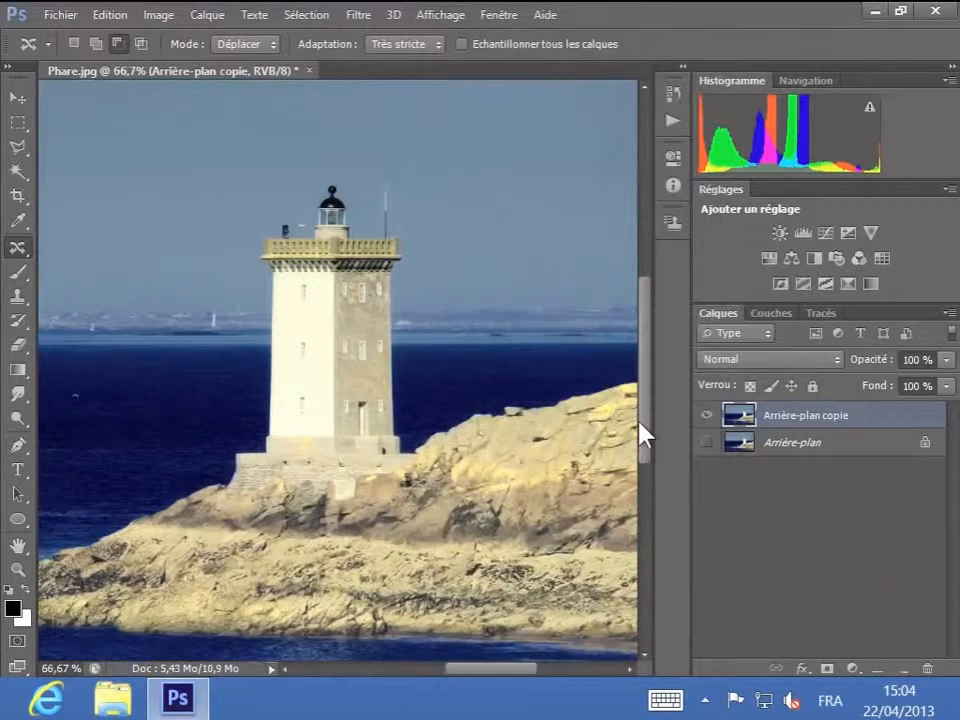
{"action": "left_click_drag", "start_coordinate": [639, 423], "coordinate": [639, 397]}
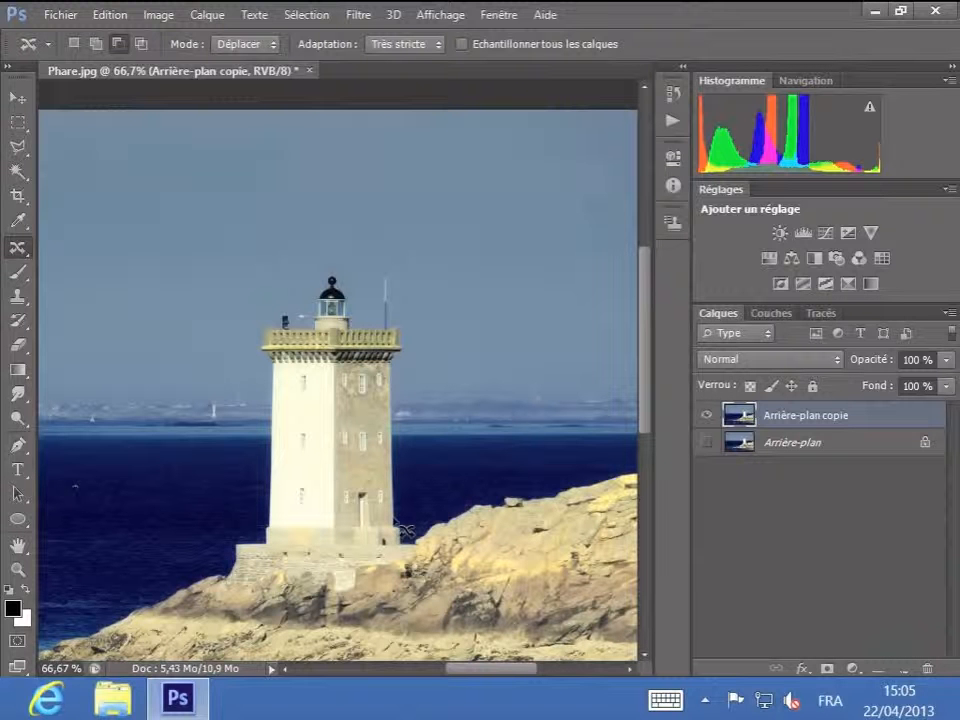
Configure the Content-Aware Move tool for a new selection, with mode Etendre and adaptation Continuité.
{"action": "left_click", "coordinate": [71, 49]}
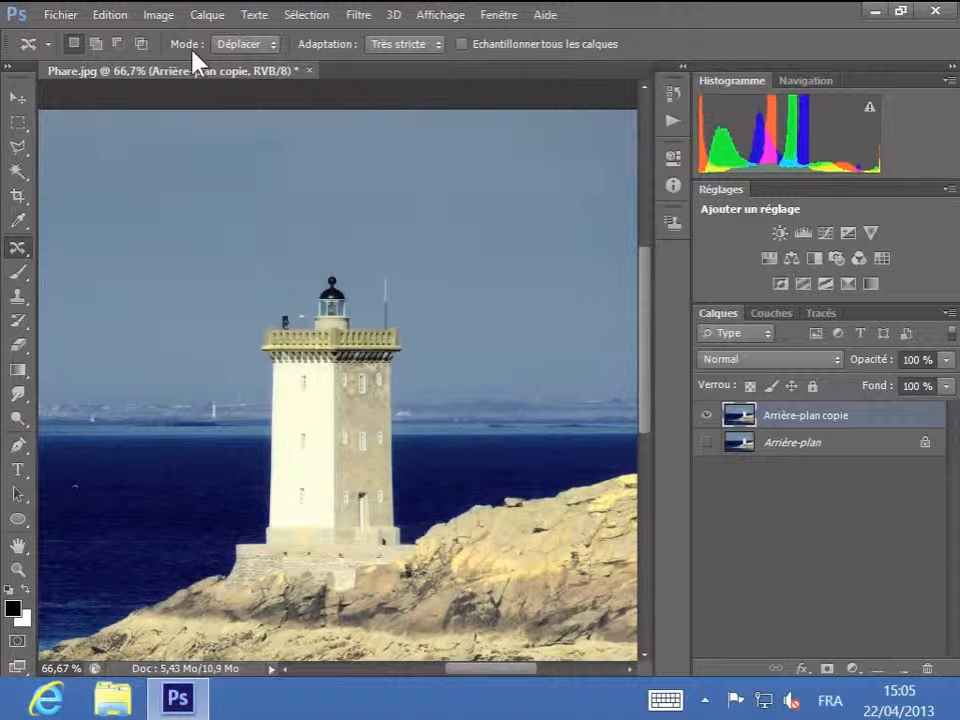
{"action": "left_click", "coordinate": [273, 46]}
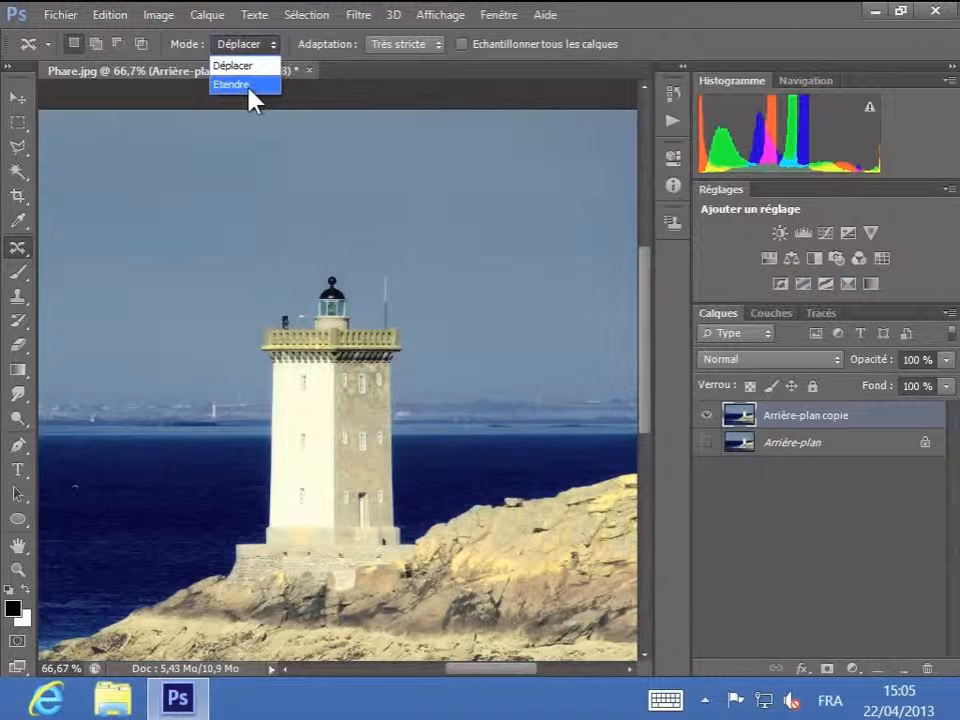
{"action": "left_click", "coordinate": [249, 86]}
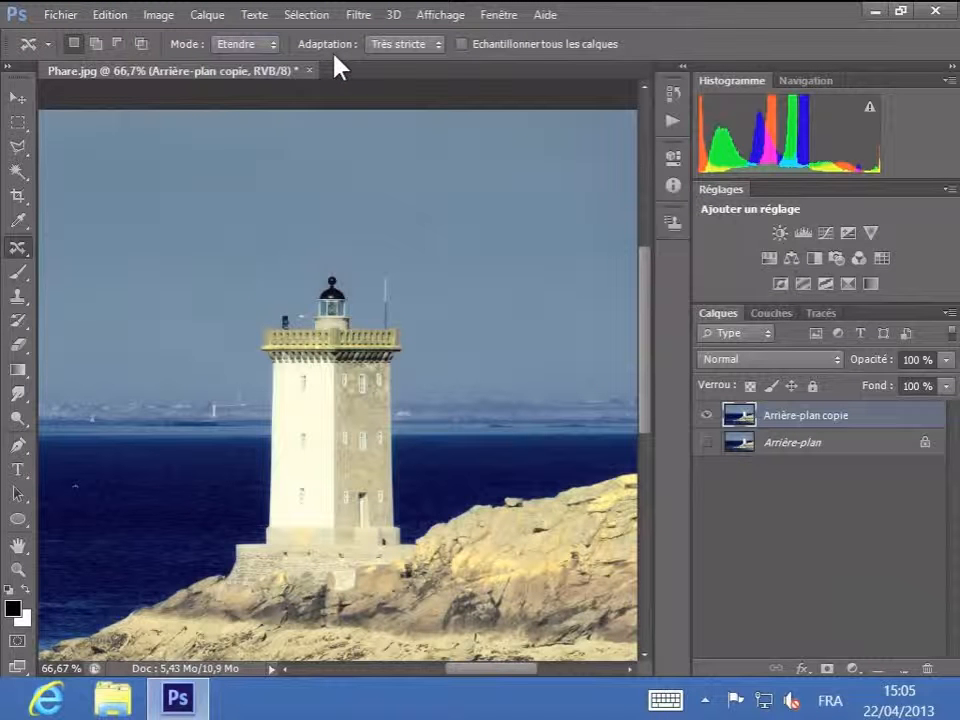
{"action": "left_click", "coordinate": [438, 43]}
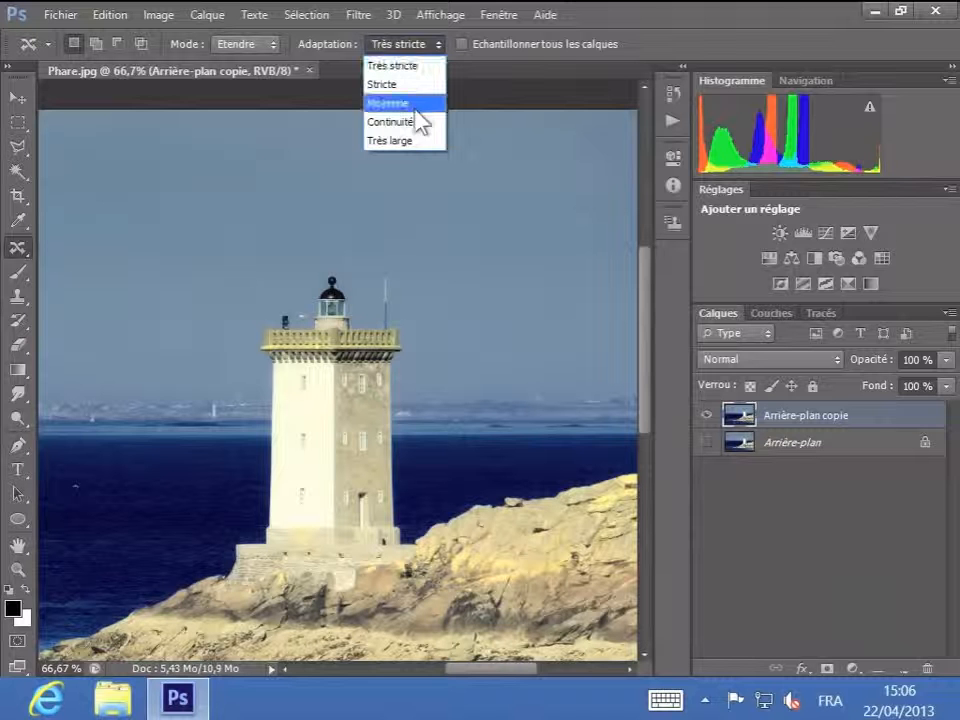
{"action": "left_click", "coordinate": [412, 140]}
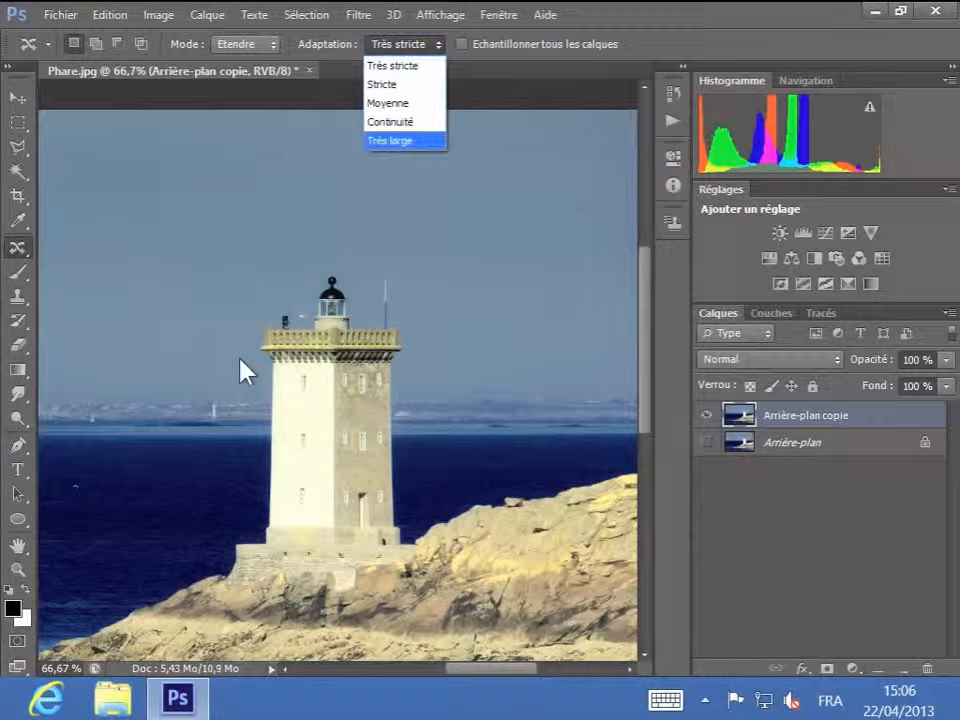
{"action": "left_click", "coordinate": [402, 124]}
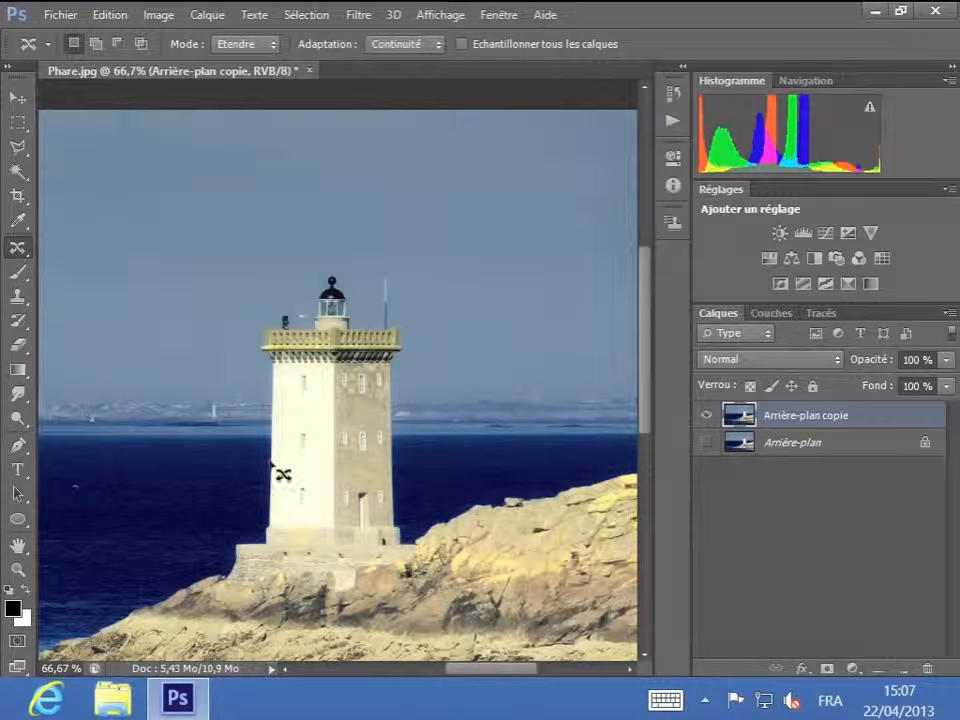
Outline the lighthouse's upper part from below the second window row and extend it straight upward to make the tower taller, then deselect.
{"action": "mouse_move", "coordinate": [281, 478]}
{"action": "left_mouse_down"}
{"action": "mouse_move", "coordinate": [400, 474]}
{"action": "mouse_move", "coordinate": [369, 526]}
{"action": "mouse_move", "coordinate": [370, 506]}
{"action": "mouse_move", "coordinate": [360, 517]}
{"action": "mouse_move", "coordinate": [279, 483]}
{"action": "left_mouse_up"}
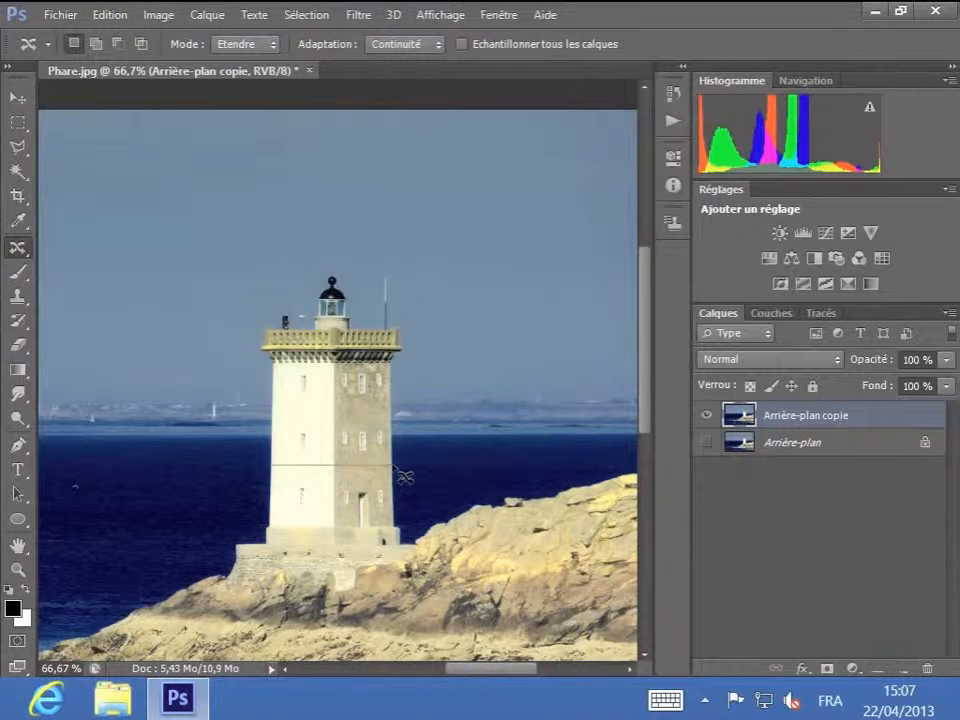
{"action": "mouse_move", "coordinate": [394, 466]}
{"action": "left_mouse_down"}
{"action": "mouse_move", "coordinate": [393, 375]}
{"action": "mouse_move", "coordinate": [407, 354]}
{"action": "mouse_move", "coordinate": [403, 272]}
{"action": "mouse_move", "coordinate": [377, 259]}
{"action": "mouse_move", "coordinate": [266, 294]}
{"action": "mouse_move", "coordinate": [241, 352]}
{"action": "mouse_move", "coordinate": [263, 425]}
{"action": "mouse_move", "coordinate": [262, 464]}
{"action": "mouse_move", "coordinate": [286, 476]}
{"action": "left_mouse_up"}
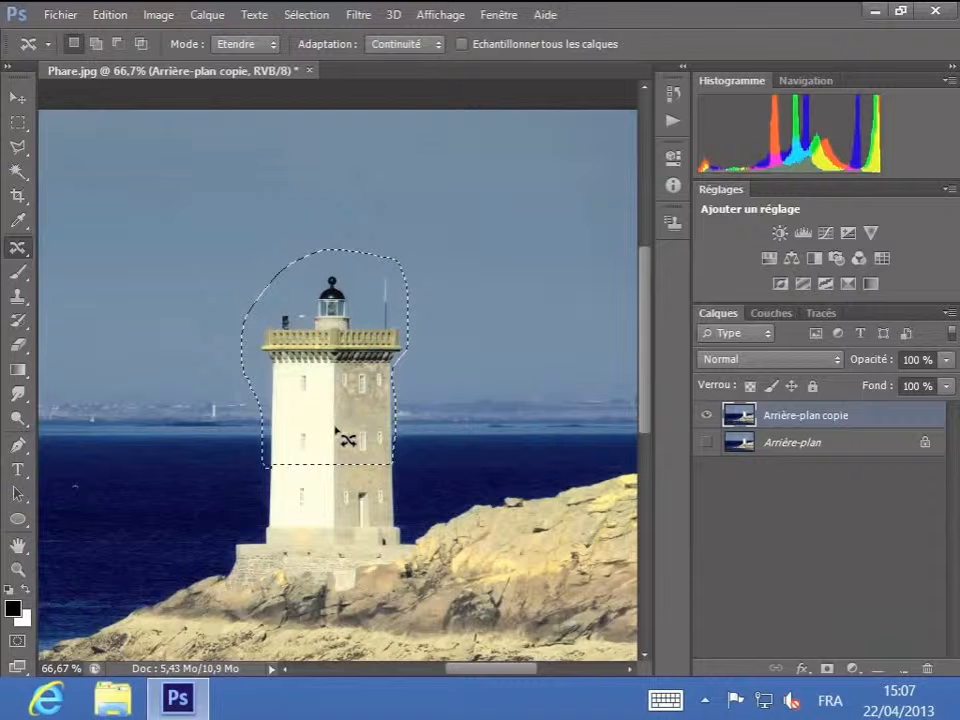
{"action": "left_click_drag", "start_coordinate": [335, 429], "coordinate": [338, 370]}
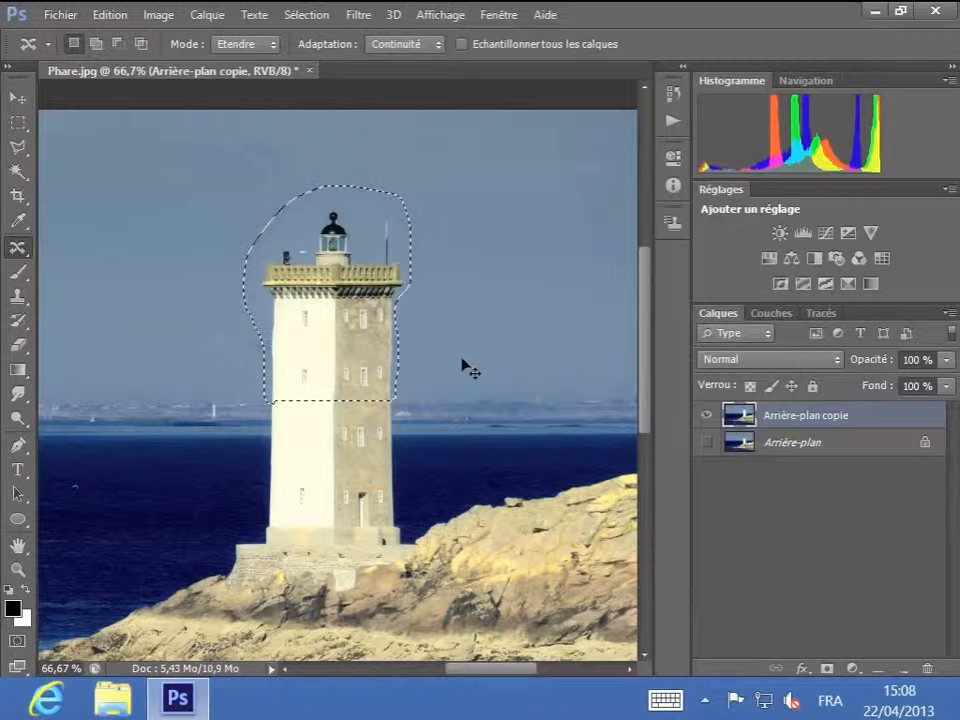
{"action": "key", "text": "ctrl+d"}
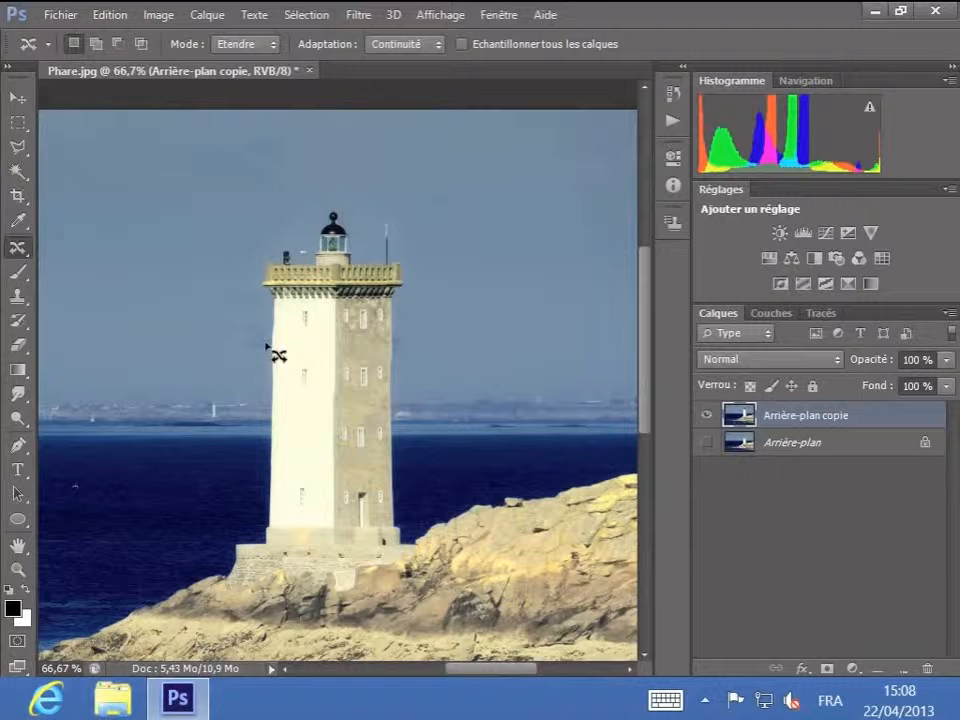
Patch the dark smudge in the sky beside the tower's white face with clean sky using the Patch tool, then deselect.
{"action": "key", "text": "ctrl+plus"}
{"action": "key", "text": "ctrl+plus"}
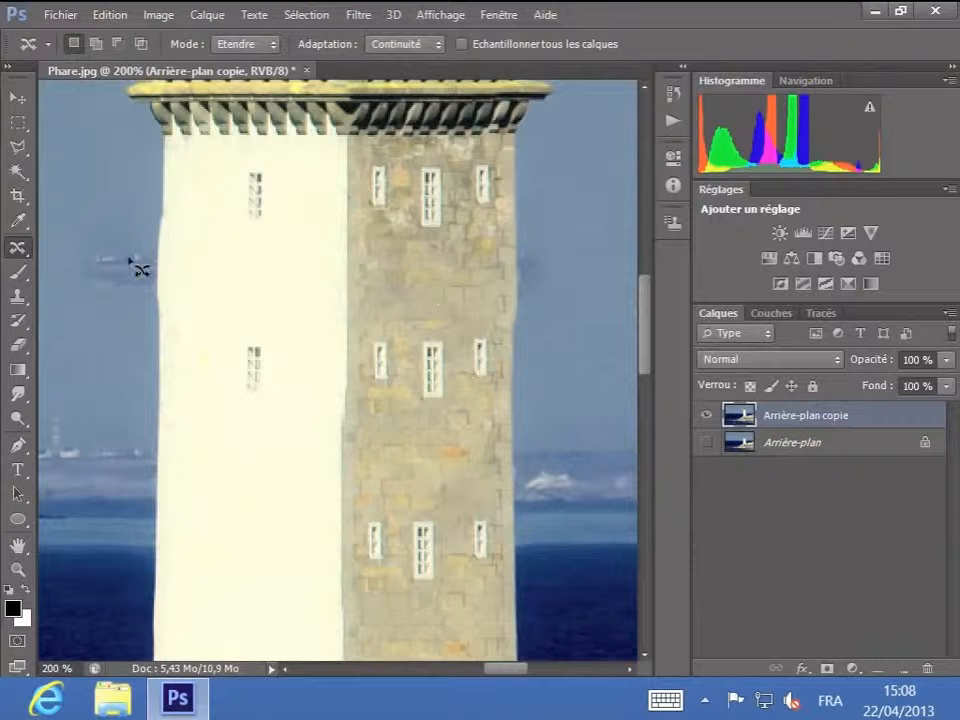
{"action": "right_click", "coordinate": [15, 252]}
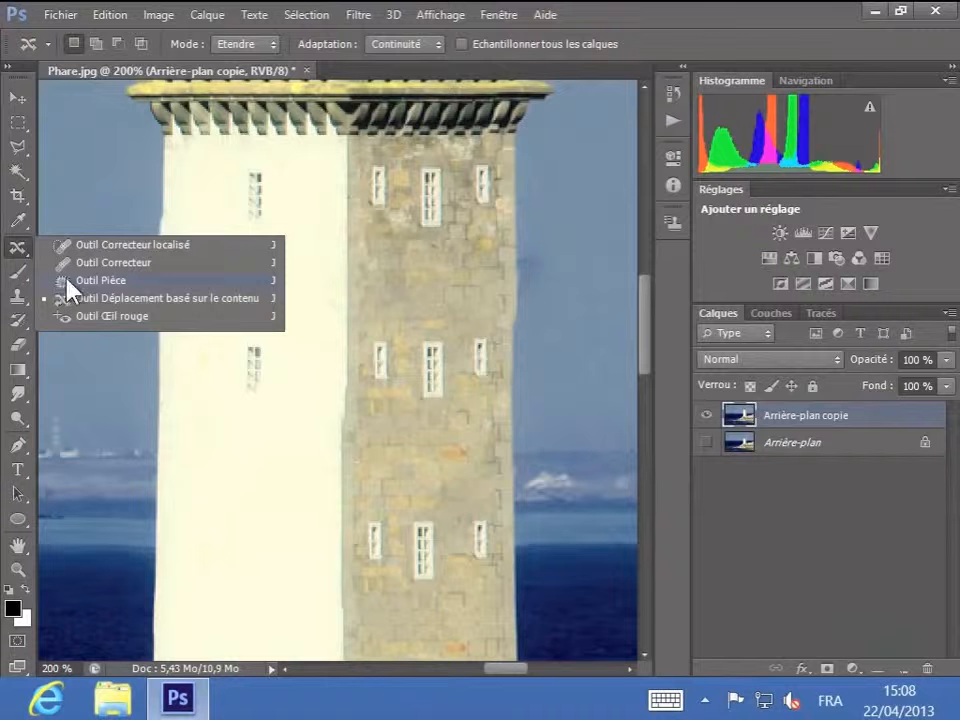
{"action": "left_click", "coordinate": [67, 281]}
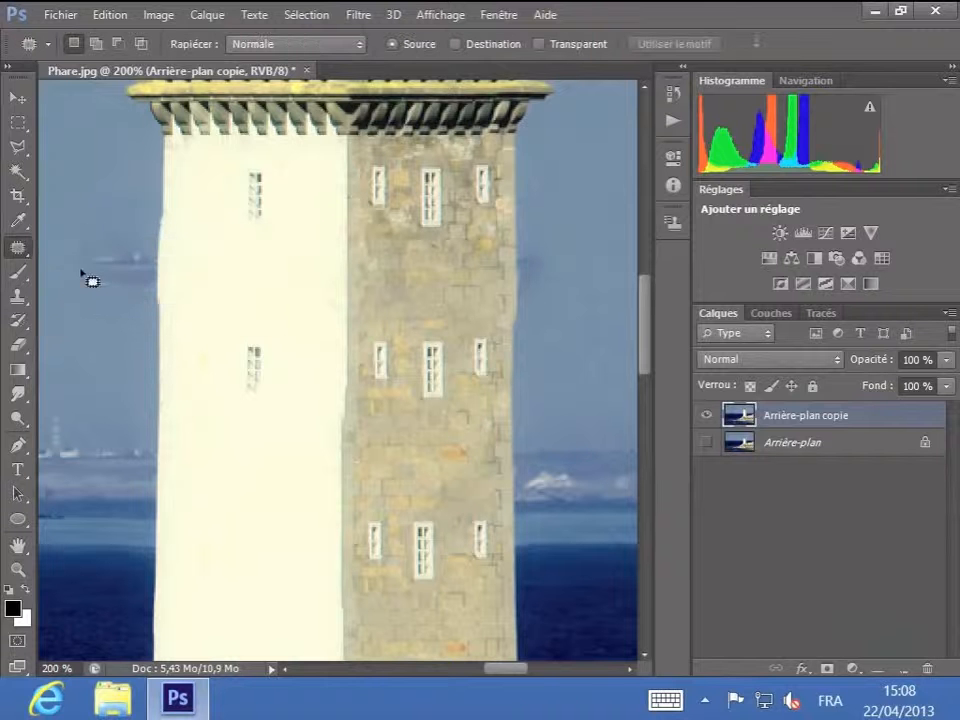
{"action": "mouse_move", "coordinate": [94, 255]}
{"action": "left_mouse_down"}
{"action": "mouse_move", "coordinate": [101, 264]}
{"action": "mouse_move", "coordinate": [63, 117]}
{"action": "mouse_move", "coordinate": [66, 126]}
{"action": "left_mouse_up"}
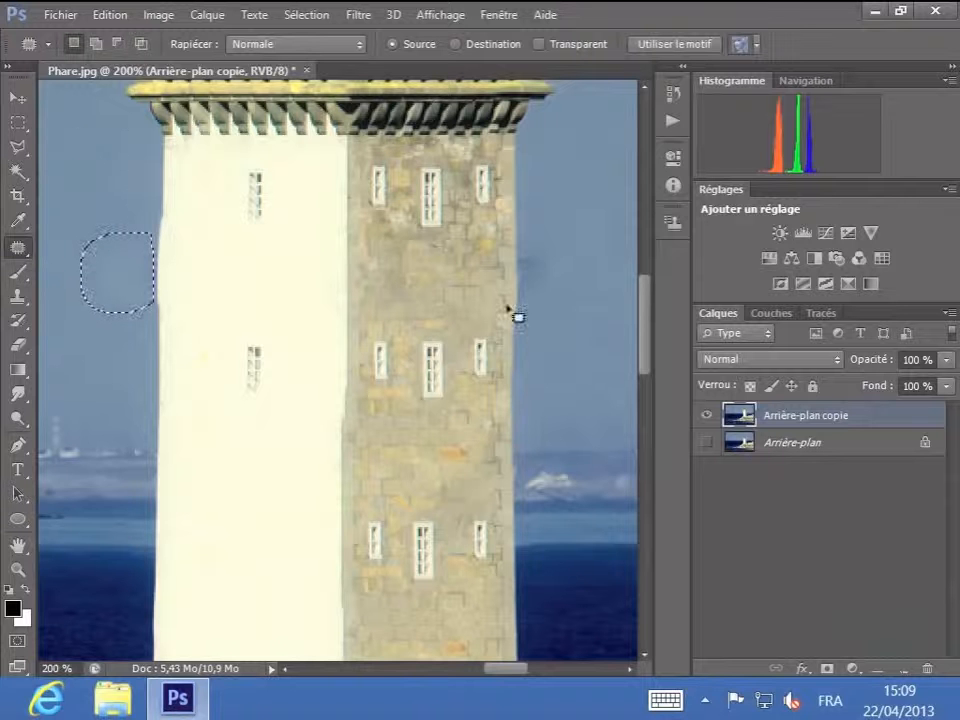
{"action": "key", "text": "ctrl+d"}
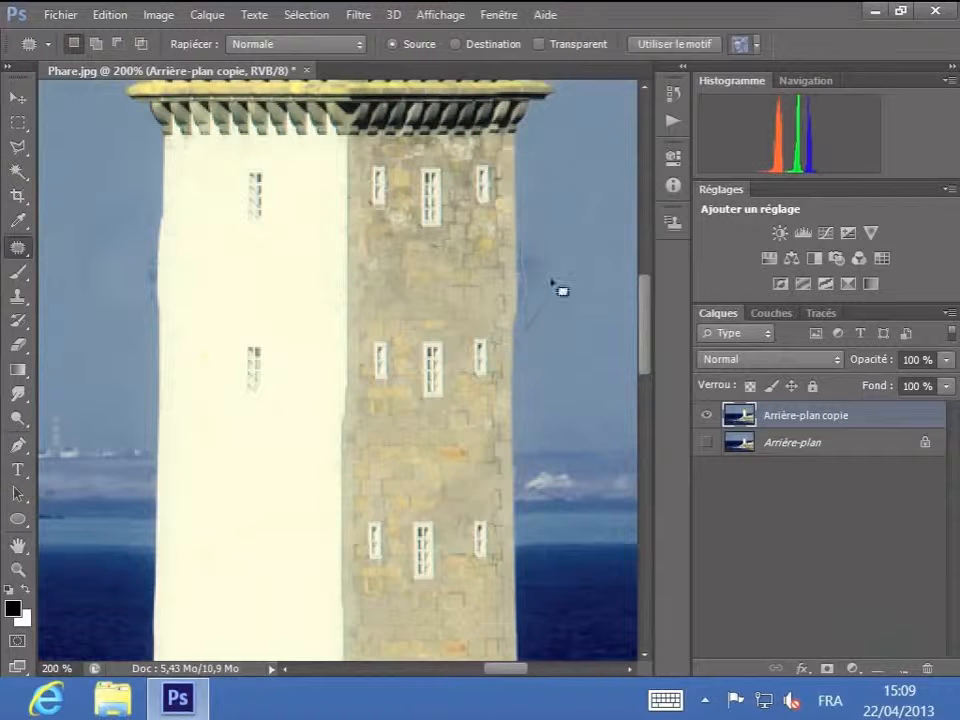
Patch the smudge in the sky beside the tower's stone face with nearby clean sky and deselect.
{"action": "left_click_drag", "start_coordinate": [561, 290], "coordinate": [529, 253]}
{"action": "left_click_drag", "start_coordinate": [572, 180], "coordinate": [580, 213]}
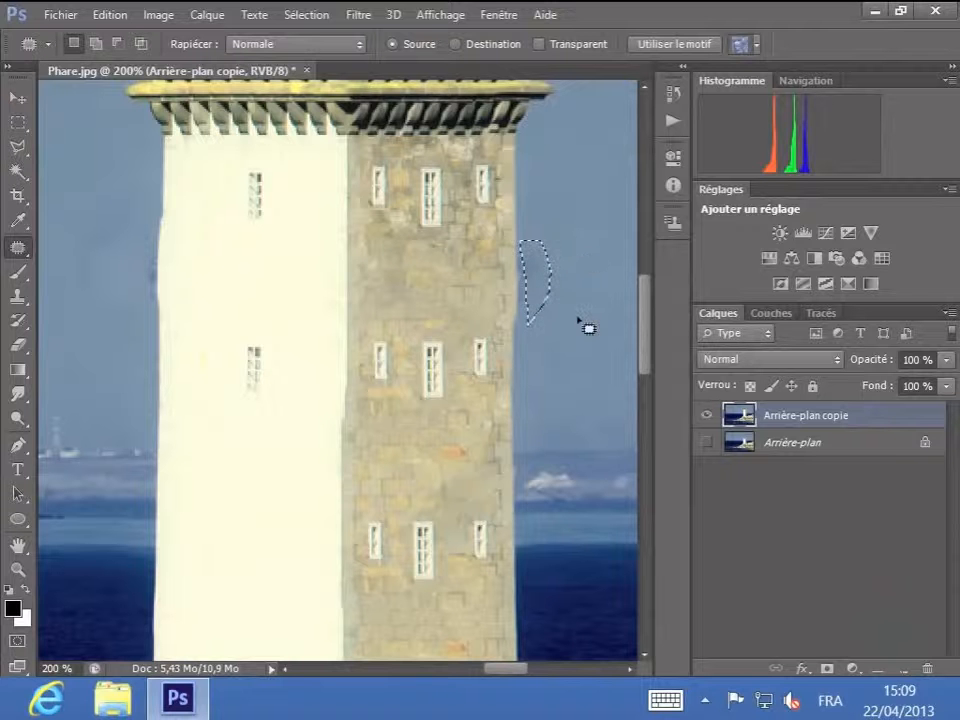
{"action": "key", "text": "ctrl+d"}
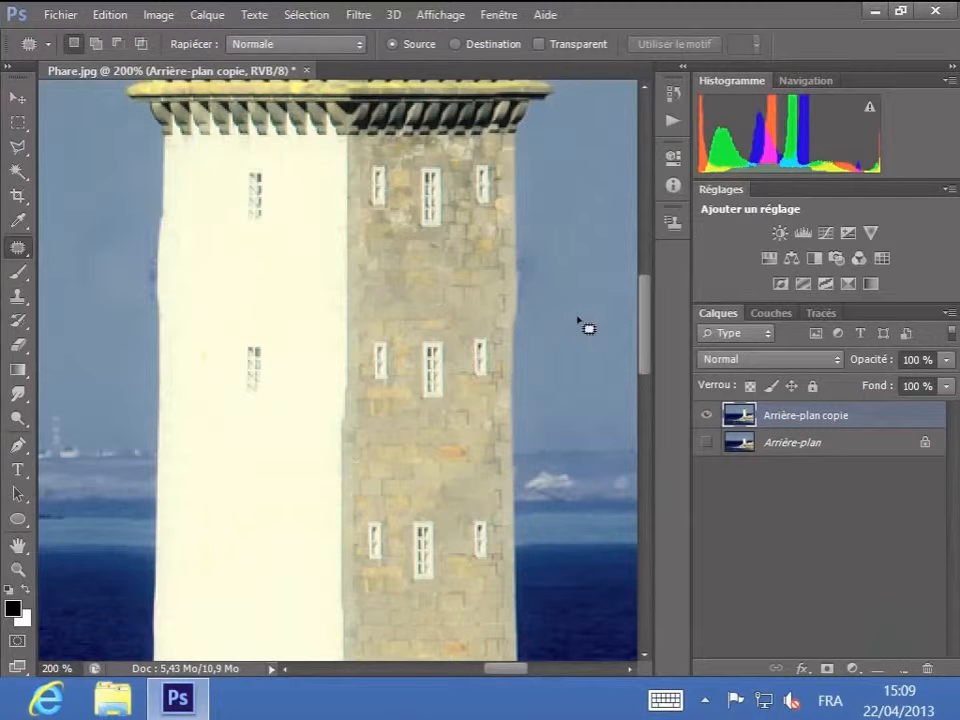
Compare the extended lighthouse with the original photo by toggling the visibility of the copied layer and the background.
{"action": "key", "text": "ctrl+minus"}
{"action": "key", "text": "ctrl+minus"}
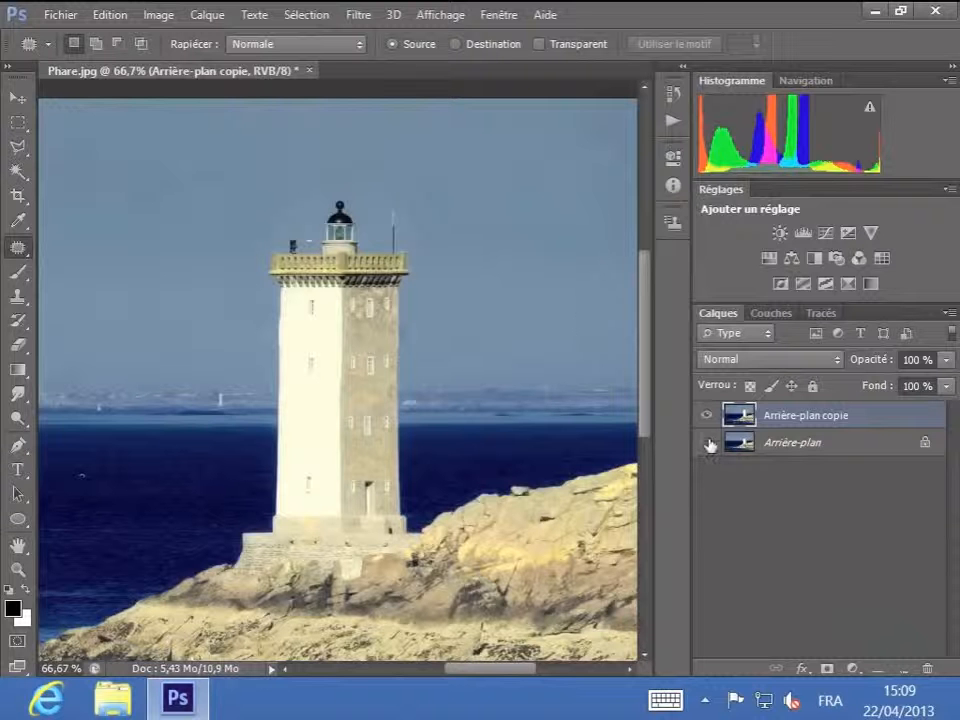
{"action": "left_click", "coordinate": [709, 442]}
{"action": "left_click", "coordinate": [709, 415]}
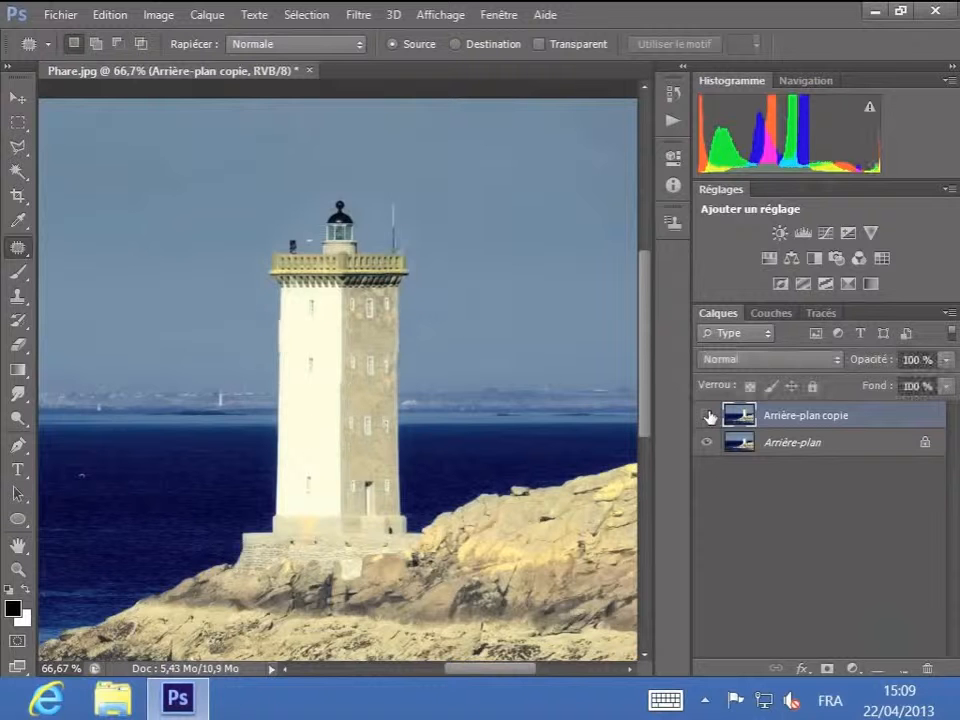
{"action": "left_click", "coordinate": [709, 415]}
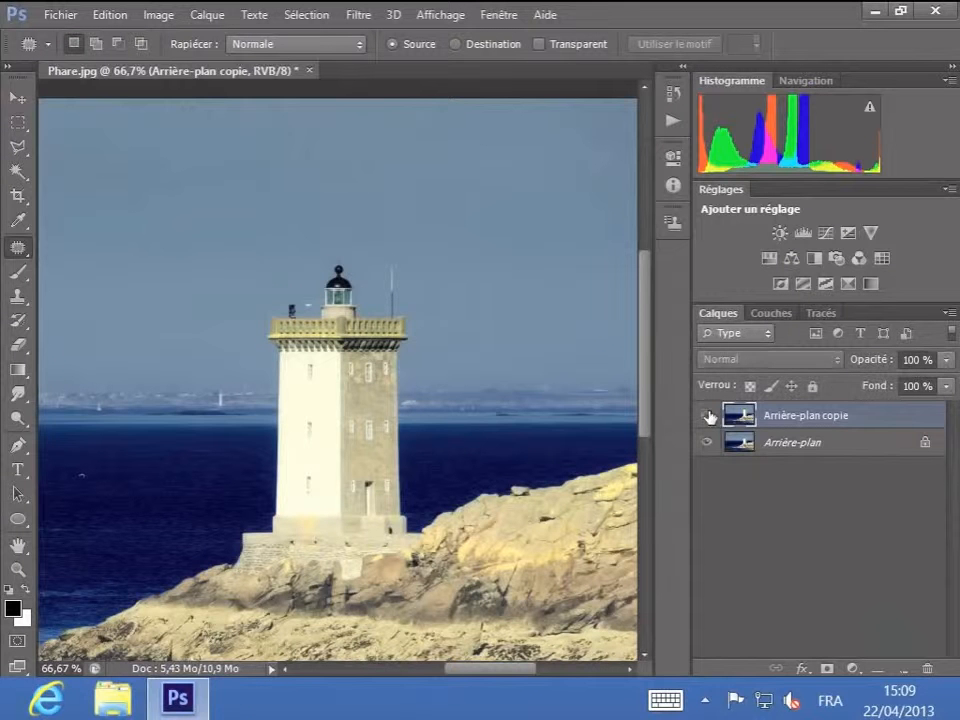
{"action": "left_click", "coordinate": [707, 414]}
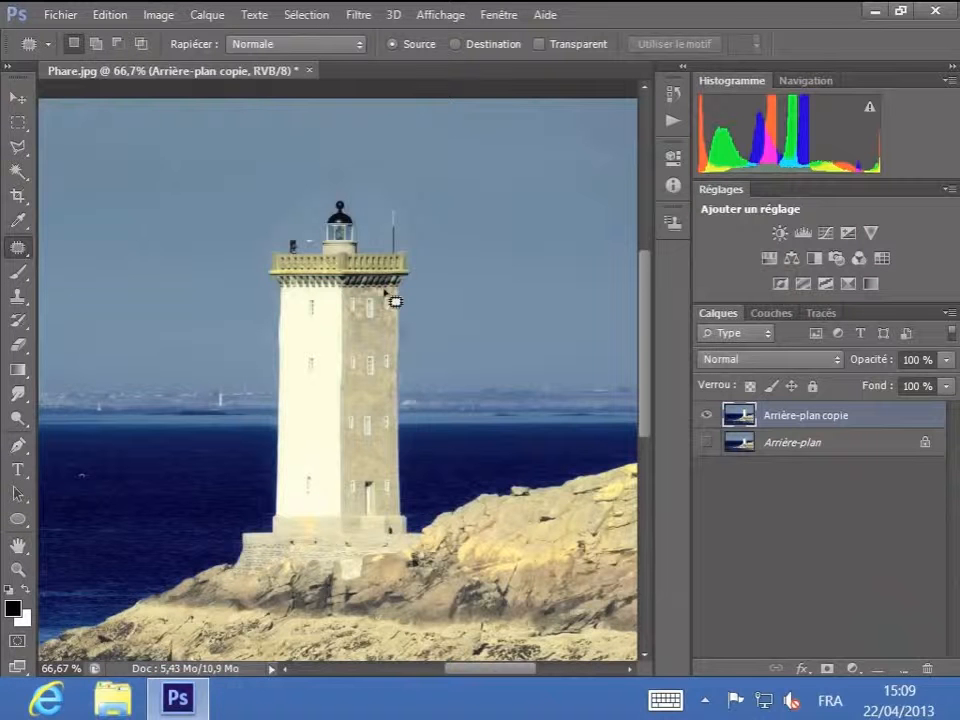
Switch back to the Content-Aware Move tool and set its mode to Déplacer.
{"action": "left_click", "coordinate": [17, 250]}
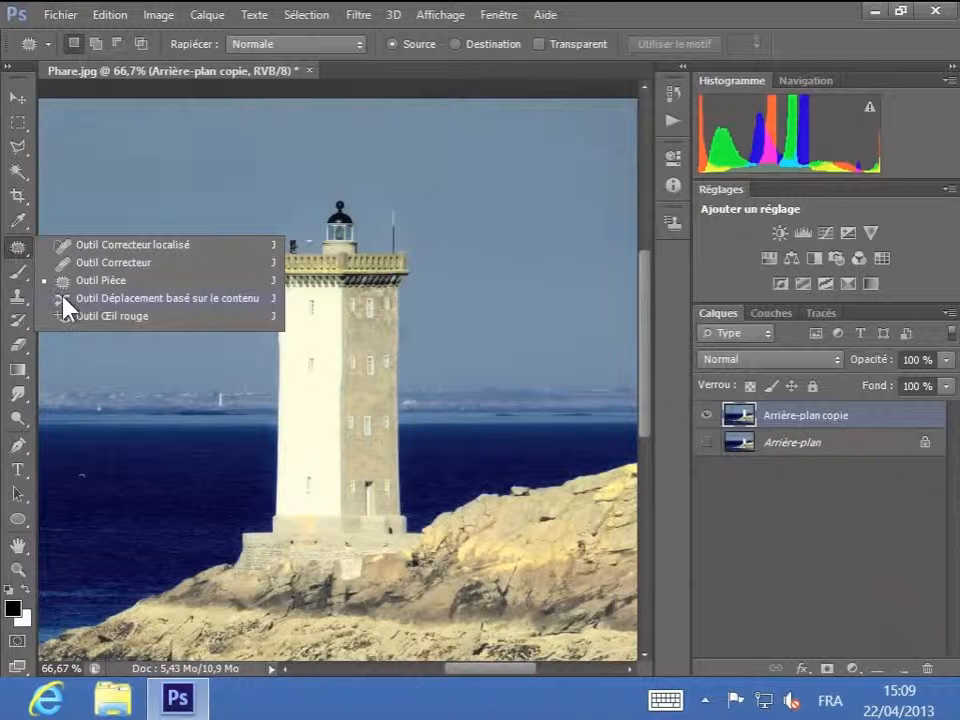
{"action": "left_click", "coordinate": [150, 298]}
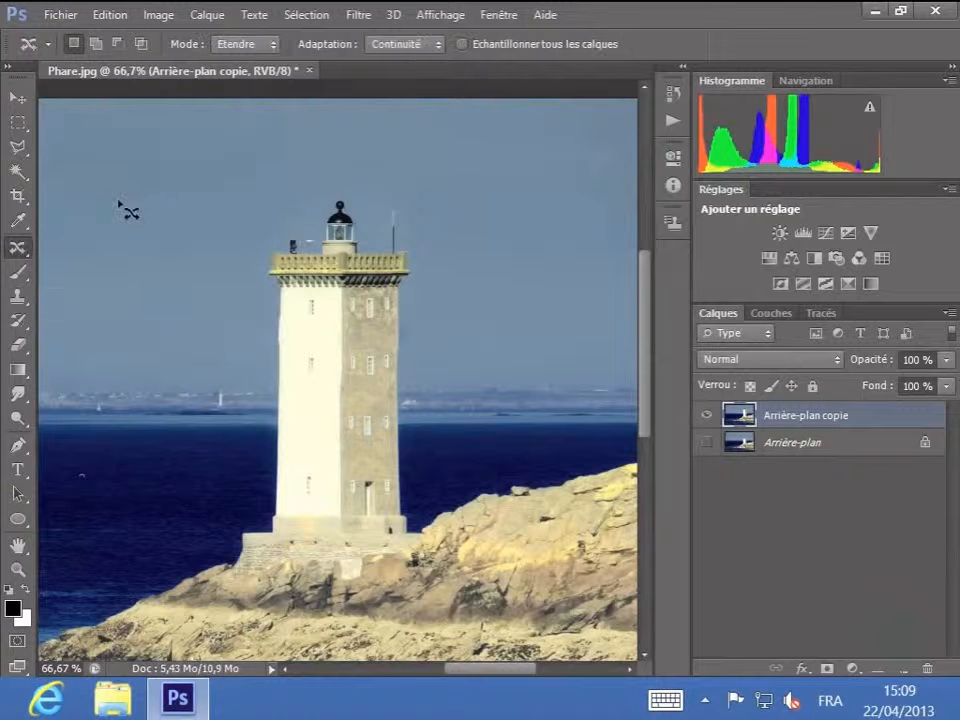
{"action": "left_click", "coordinate": [258, 49]}
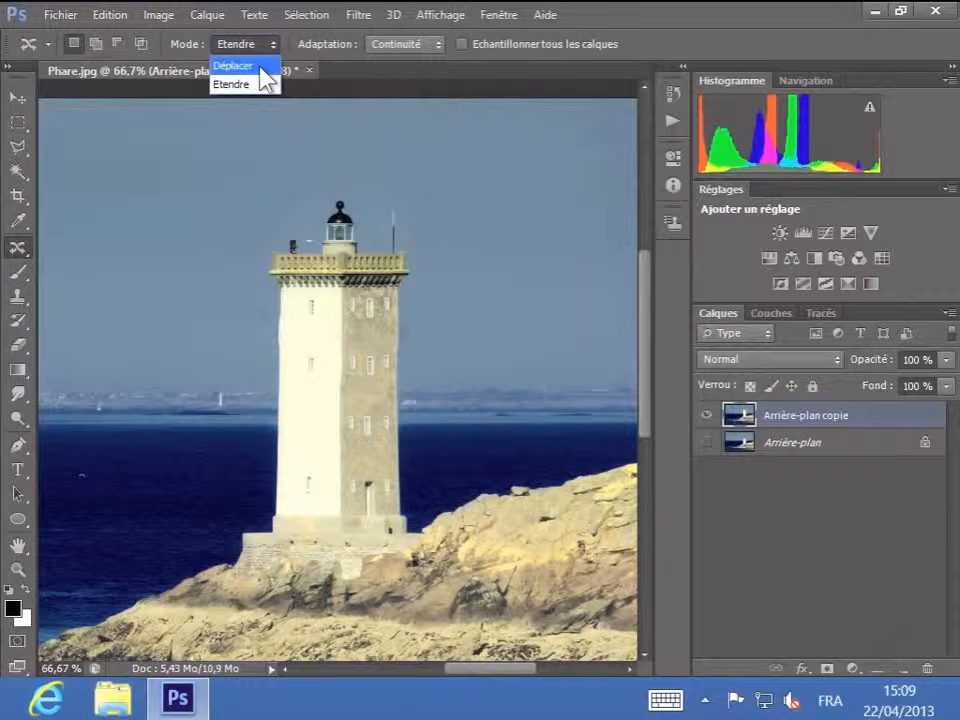
{"action": "left_click", "coordinate": [240, 66]}
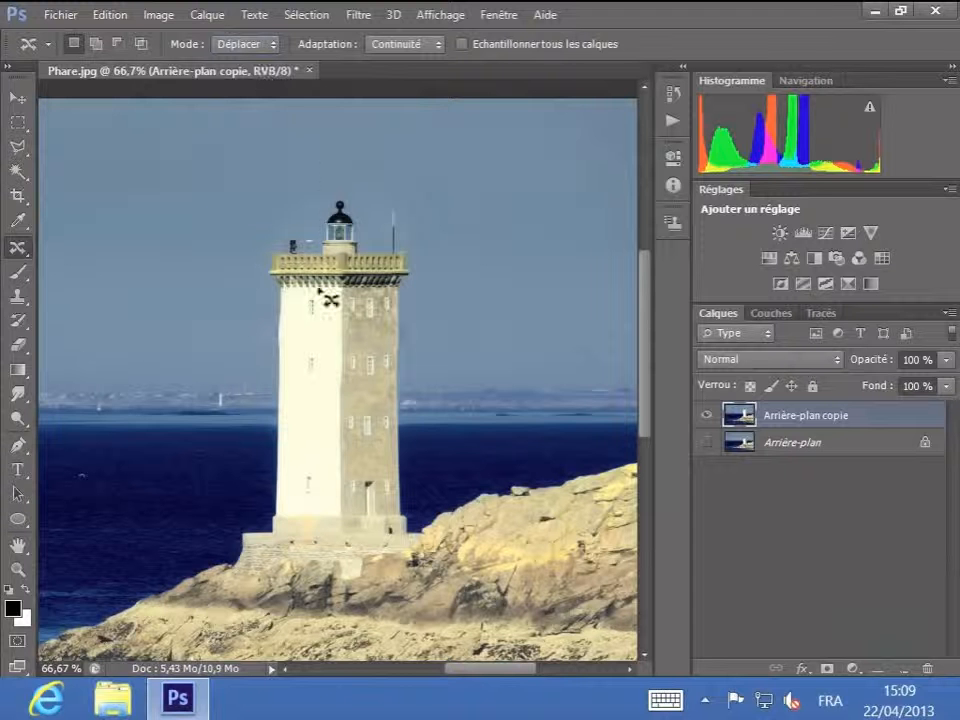
Set the adaptation to Très stricte, move the upper part of the lighthouse down to shorten the tower, and deselect.
{"action": "left_click", "coordinate": [435, 44]}
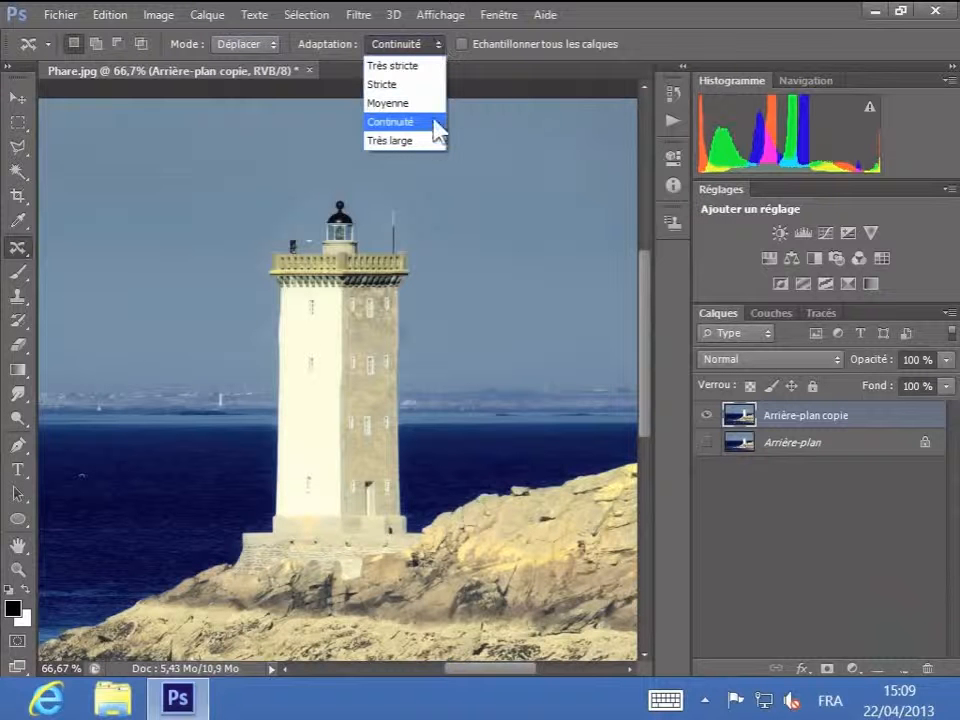
{"action": "left_click", "coordinate": [420, 66]}
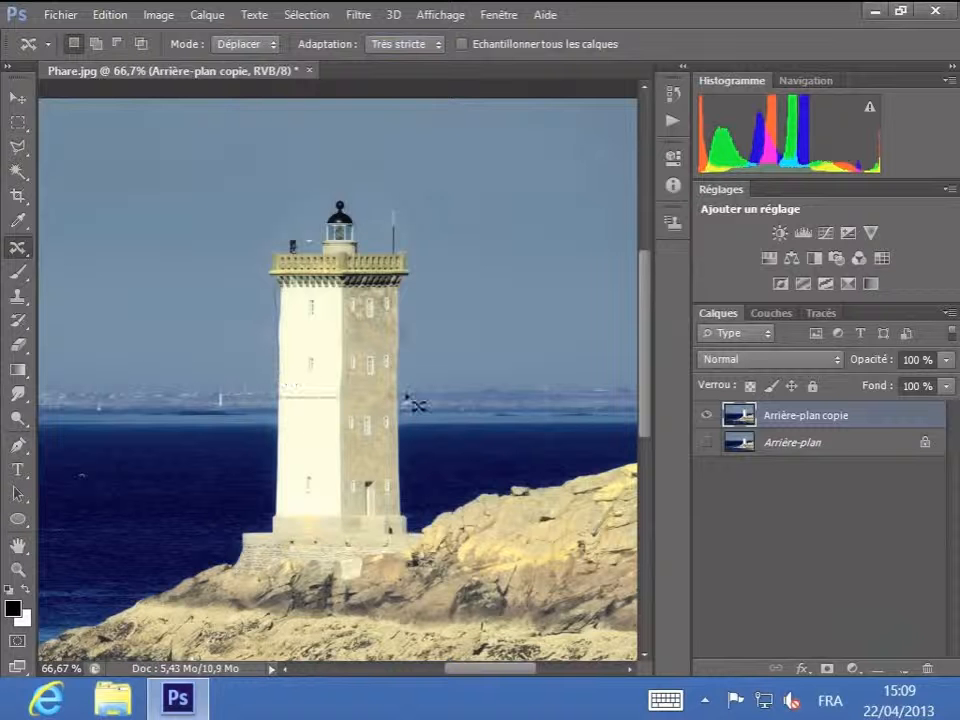
{"action": "mouse_move", "coordinate": [416, 404]}
{"action": "left_mouse_down"}
{"action": "mouse_move", "coordinate": [407, 334]}
{"action": "mouse_move", "coordinate": [428, 232]}
{"action": "mouse_move", "coordinate": [272, 218]}
{"action": "mouse_move", "coordinate": [257, 256]}
{"action": "mouse_move", "coordinate": [278, 292]}
{"action": "mouse_move", "coordinate": [278, 397]}
{"action": "left_mouse_up"}
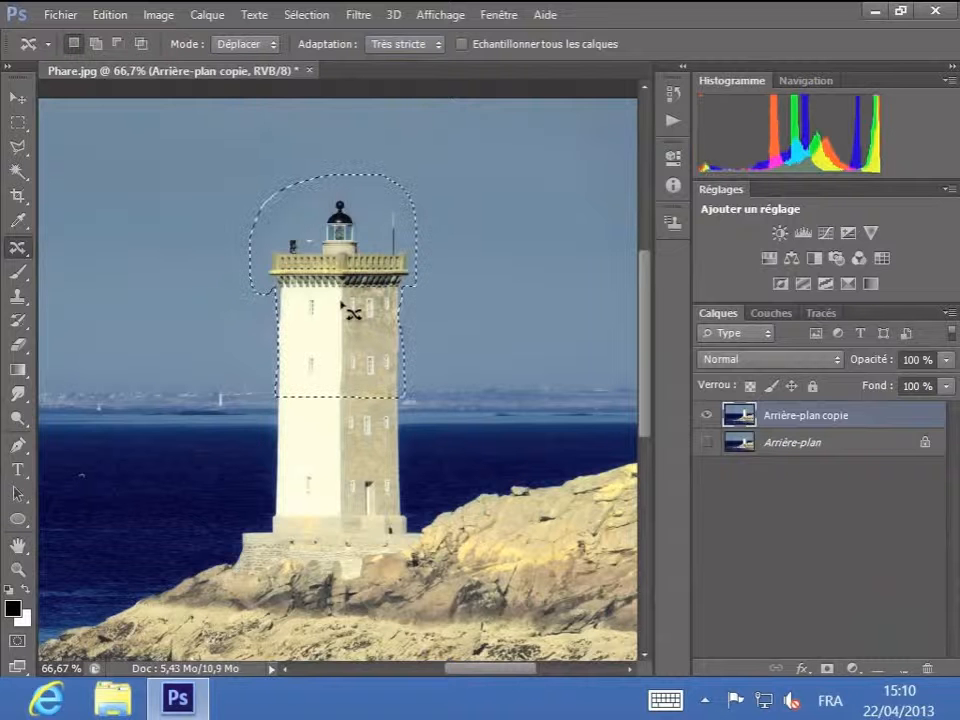
{"action": "left_click_drag", "start_coordinate": [352, 313], "coordinate": [345, 370]}
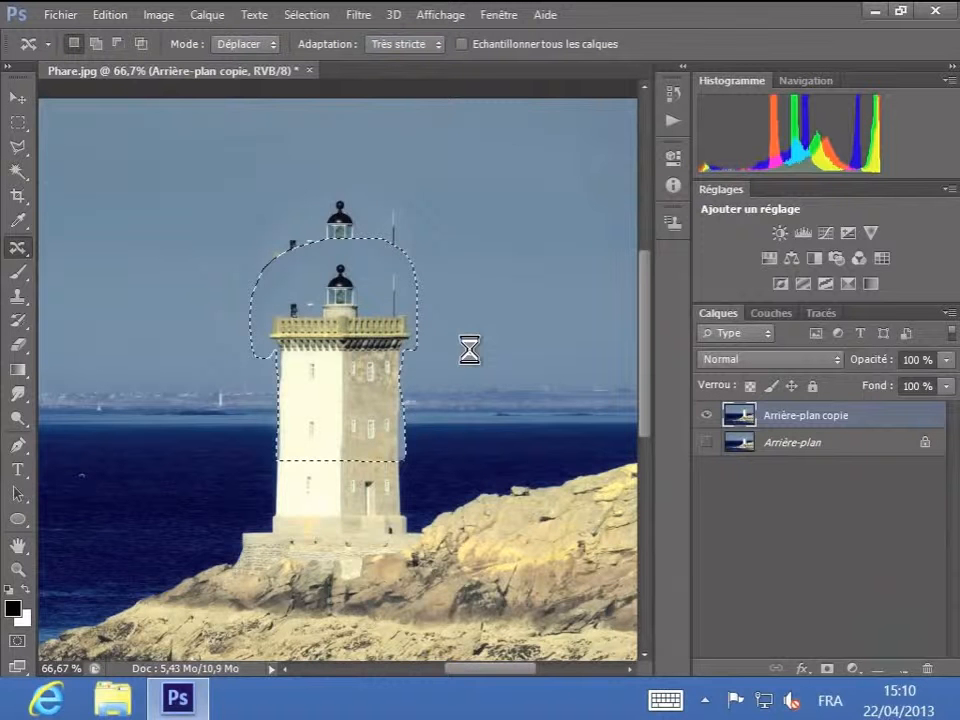
{"action": "key", "text": "ctrl+d"}
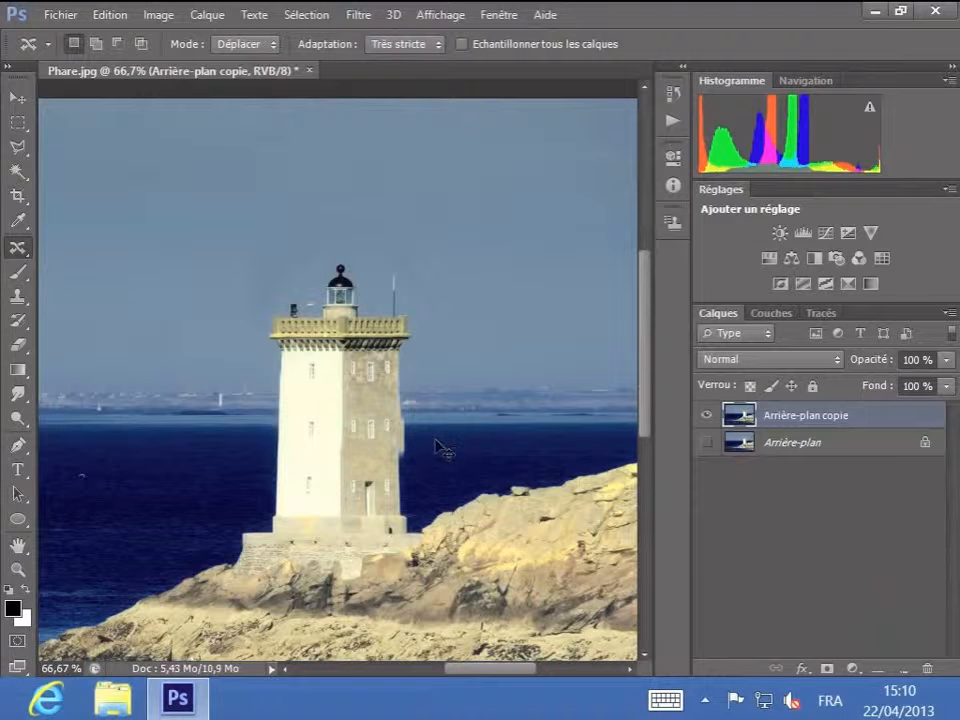
Switch to the Patch tool and clean the edge of the stone face near the horizon with nearby background, then deselect.
{"action": "key", "text": "ctrl+plus"}
{"action": "key", "text": "ctrl+plus"}
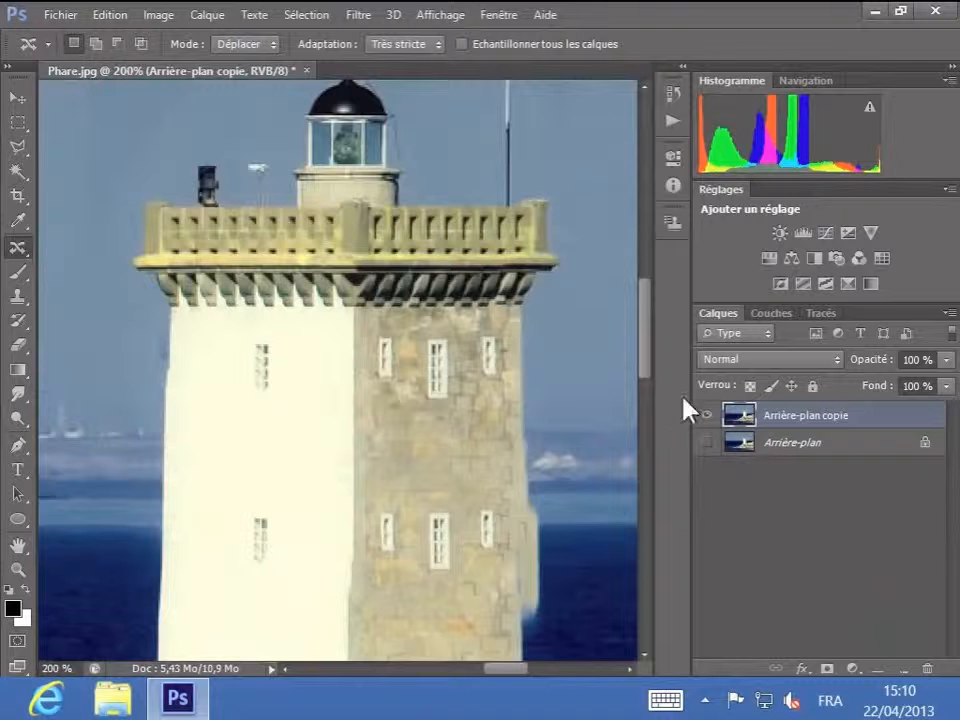
{"action": "scroll", "coordinate": [650, 390], "scroll_direction": "down", "scroll_amount": 3}
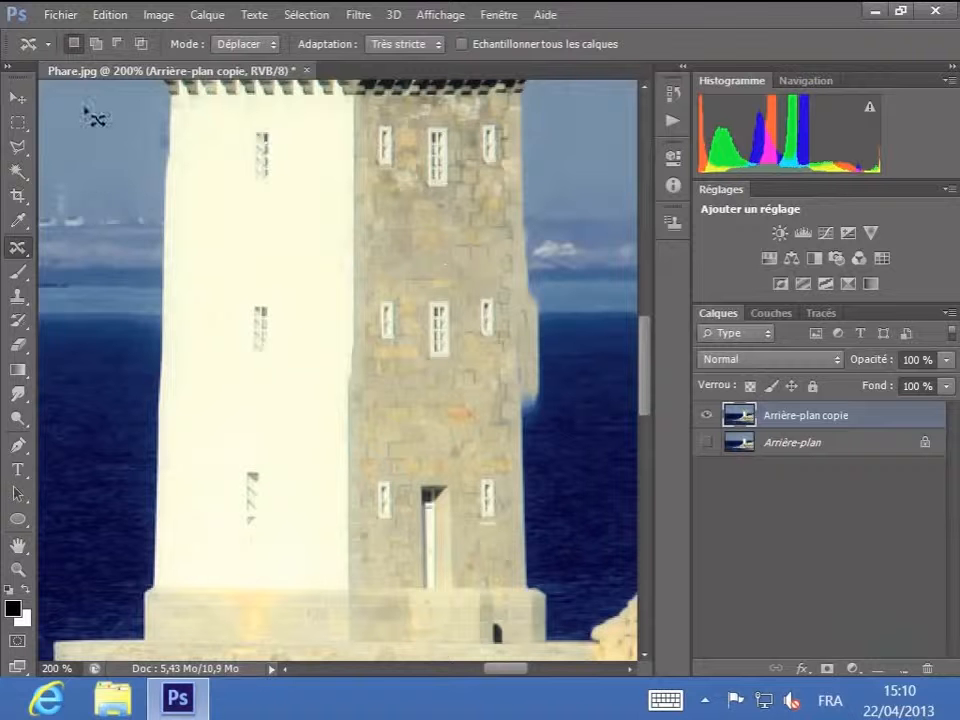
{"action": "right_click", "coordinate": [28, 258]}
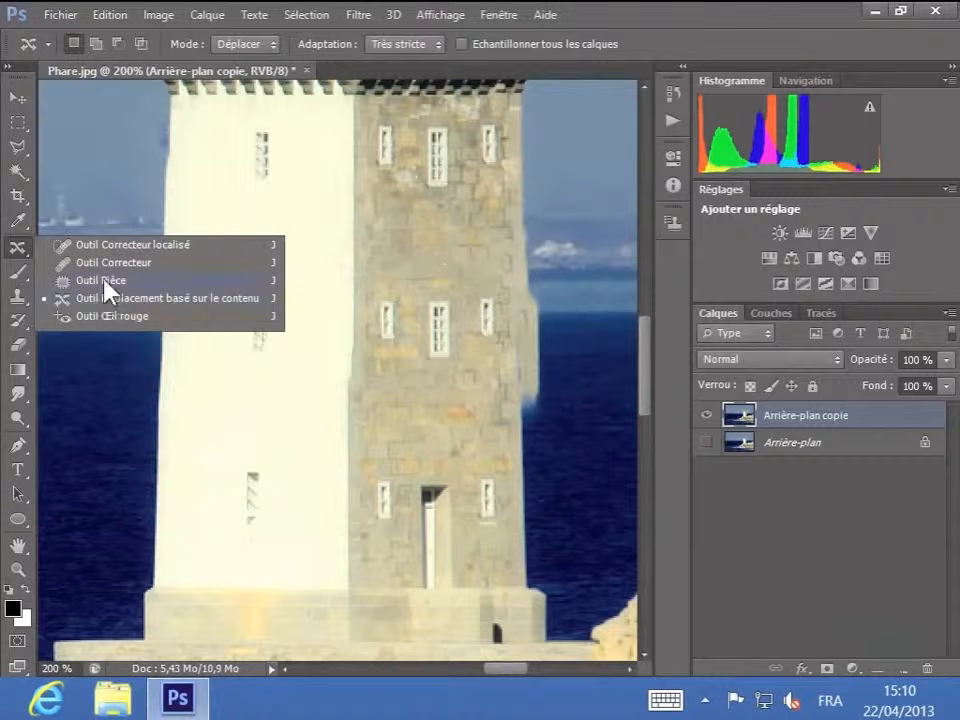
{"action": "left_click", "coordinate": [81, 281]}
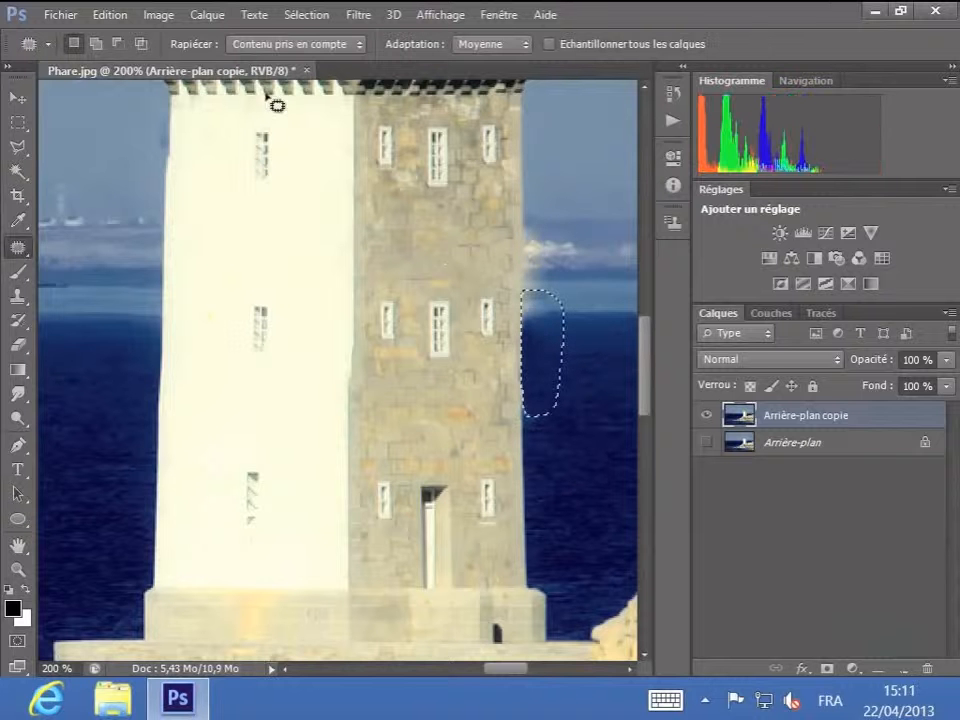
{"action": "left_click", "coordinate": [289, 47]}
{"action": "left_click", "coordinate": [291, 57]}
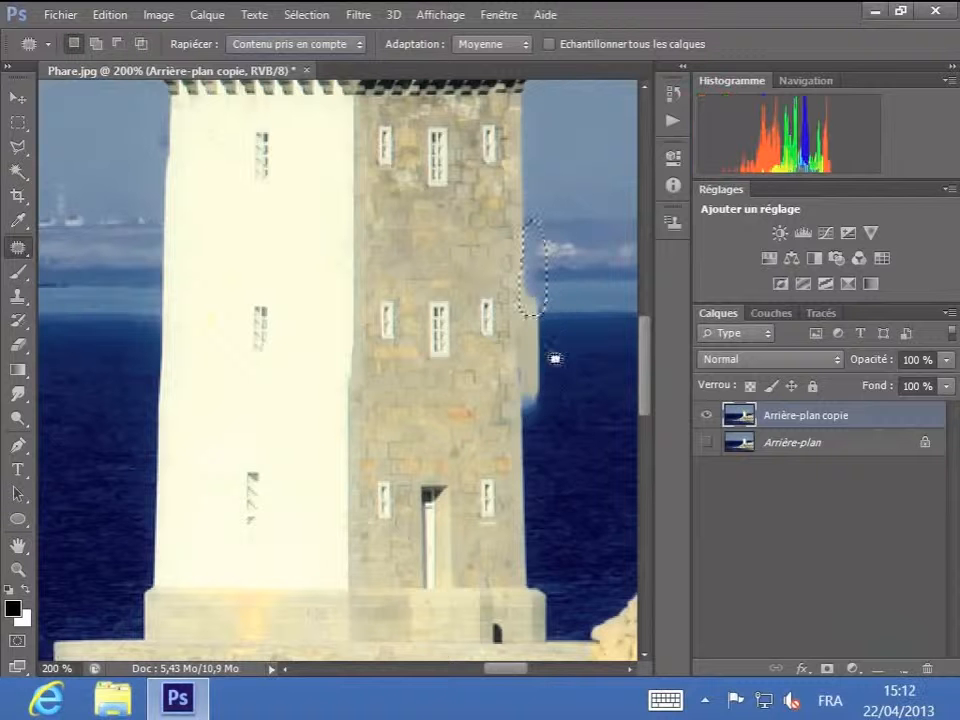
{"action": "left_click", "coordinate": [558, 302]}
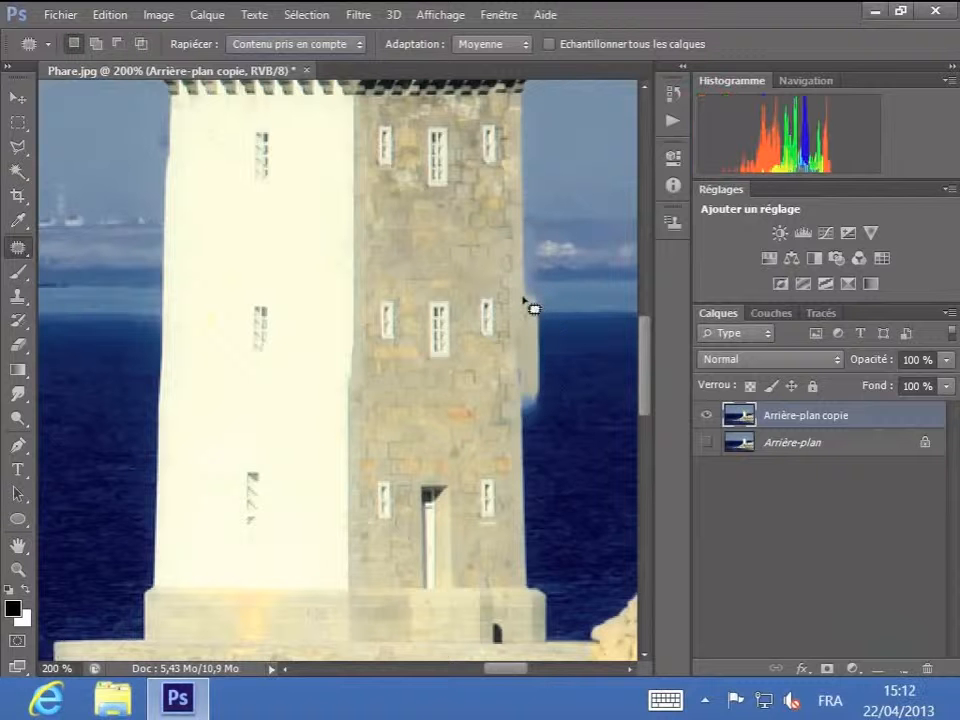
Patch the leftover strip of stone jutting over the sea beside the tower's stone face with clean sea, then deselect.
{"action": "mouse_move", "coordinate": [529, 399]}
{"action": "left_mouse_down"}
{"action": "mouse_move", "coordinate": [540, 435]}
{"action": "mouse_move", "coordinate": [563, 411]}
{"action": "mouse_move", "coordinate": [570, 317]}
{"action": "mouse_move", "coordinate": [557, 300]}
{"action": "mouse_move", "coordinate": [528, 297]}
{"action": "left_mouse_up"}
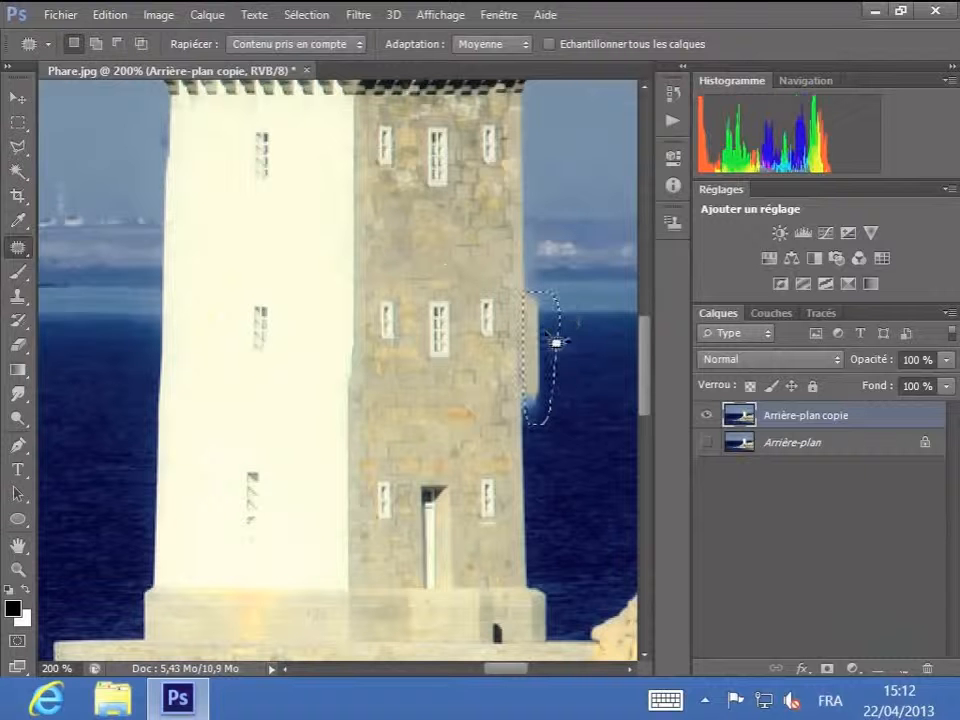
{"action": "left_click_drag", "start_coordinate": [571, 334], "coordinate": [577, 336]}
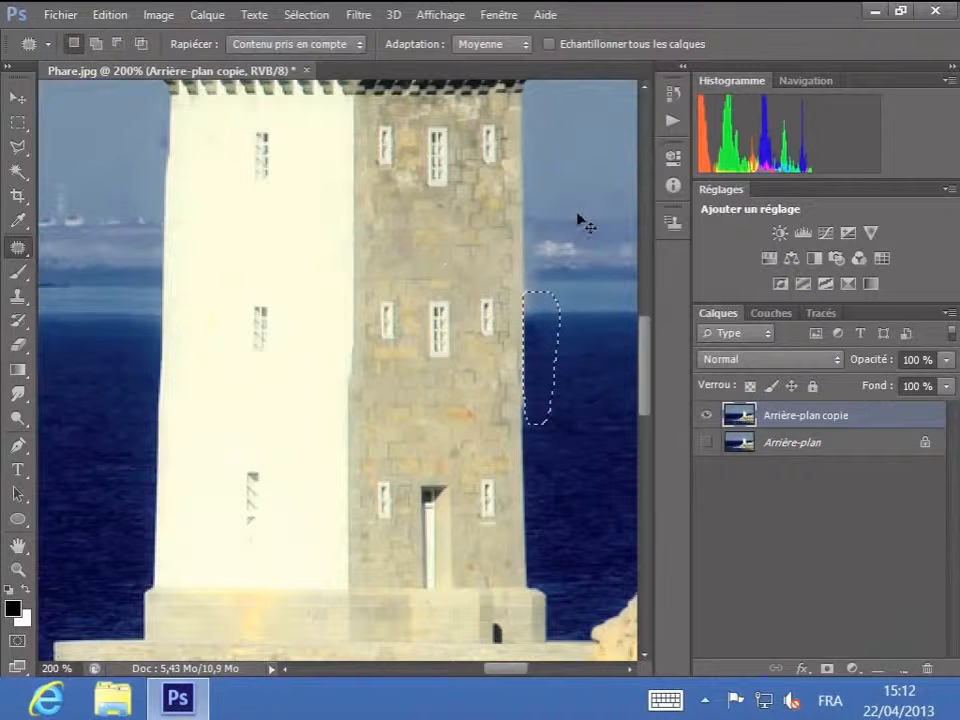
{"action": "left_click_drag", "start_coordinate": [580, 222], "coordinate": [583, 221]}
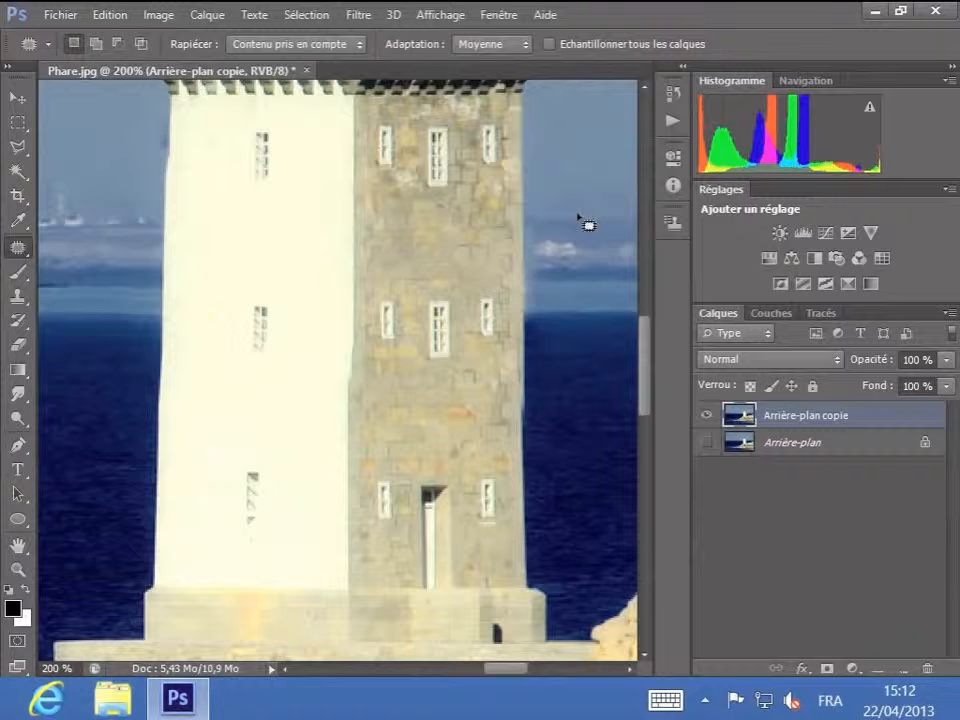
Compare the shortened lighthouse with the original photo by toggling the visibility of the background and the copied layer.
{"action": "key", "text": "ctrl+minus"}
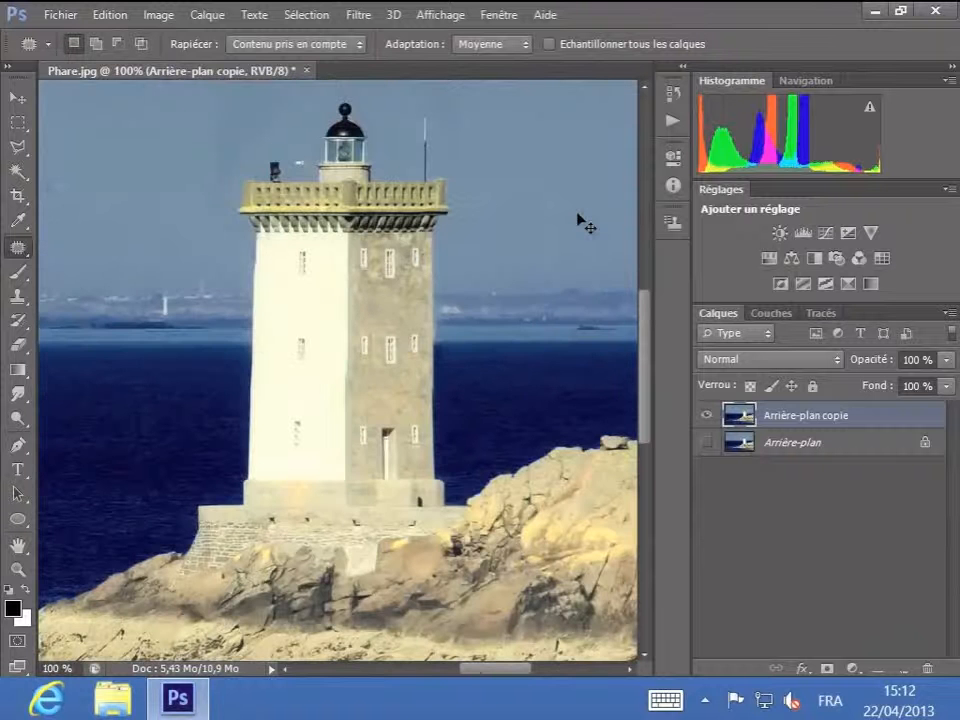
{"action": "key", "text": "ctrl+minus"}
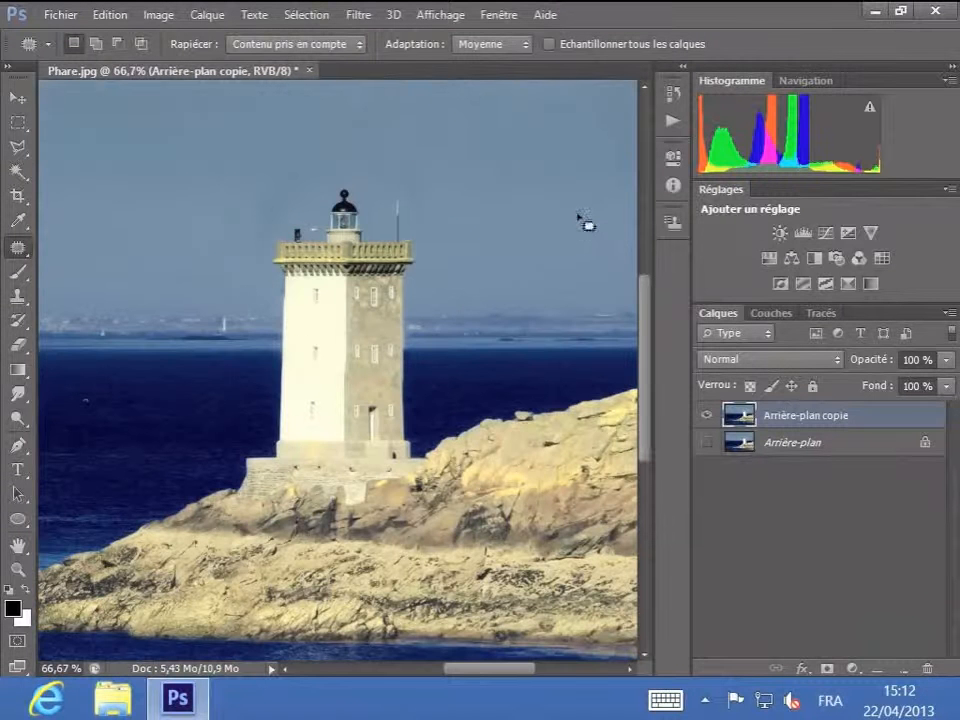
{"action": "left_click", "coordinate": [709, 417]}
{"action": "left_click", "coordinate": [709, 417]}
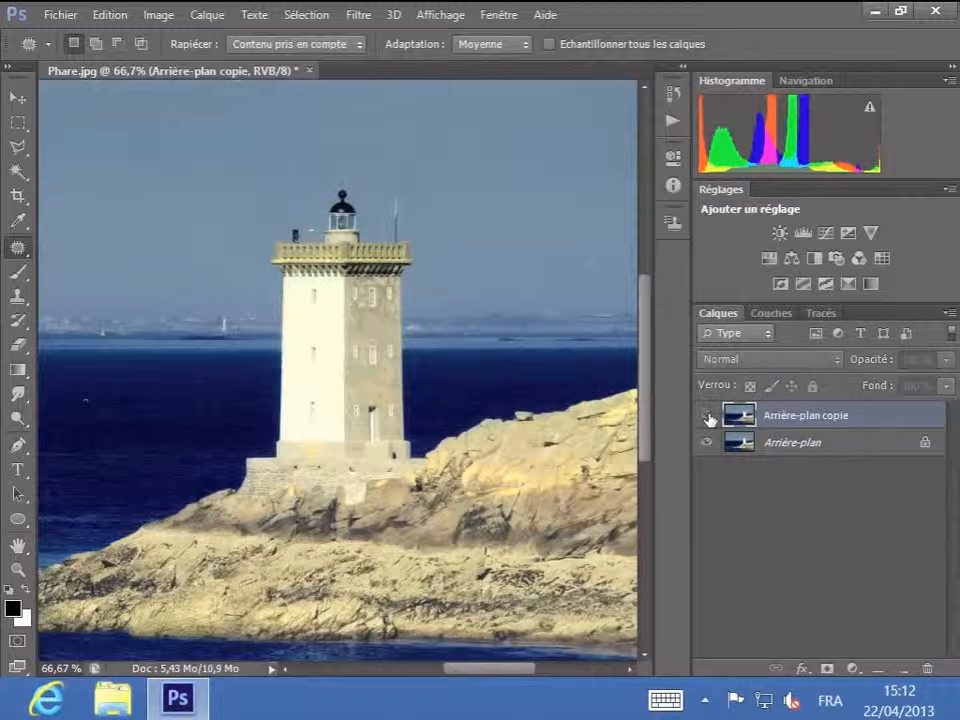
{"action": "left_click", "coordinate": [709, 417]}
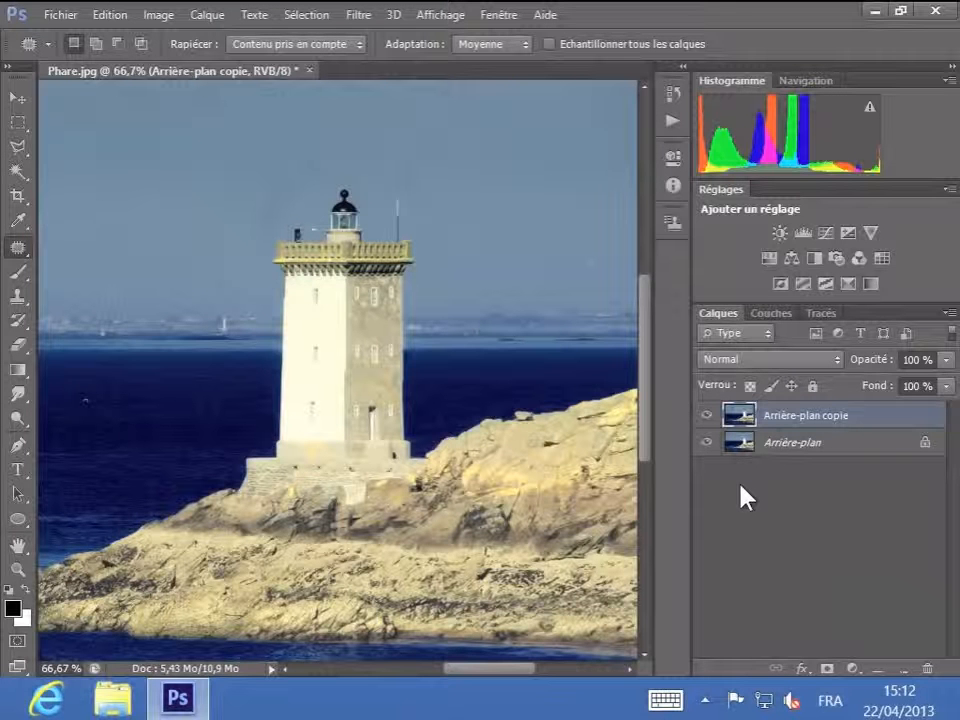